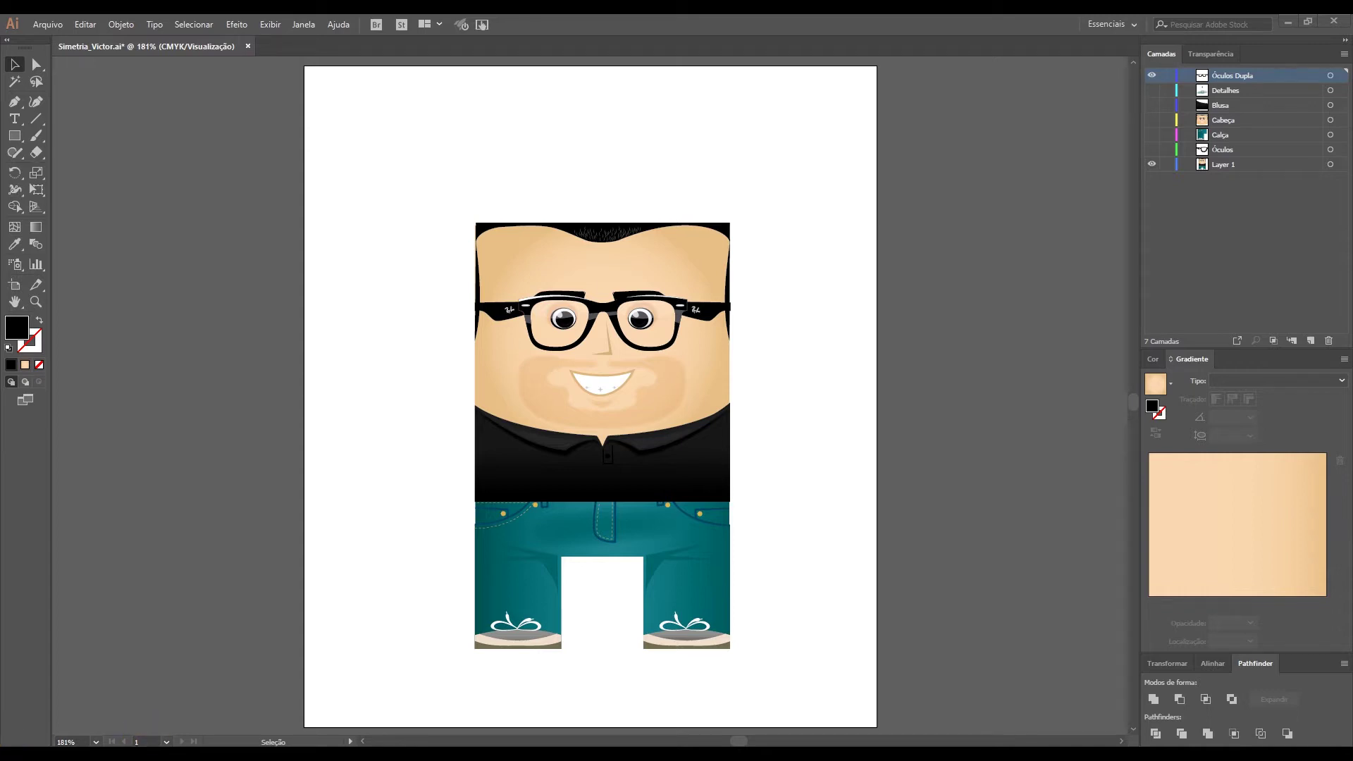
Move the half pair of glasses down over the left eye
click(36, 303)
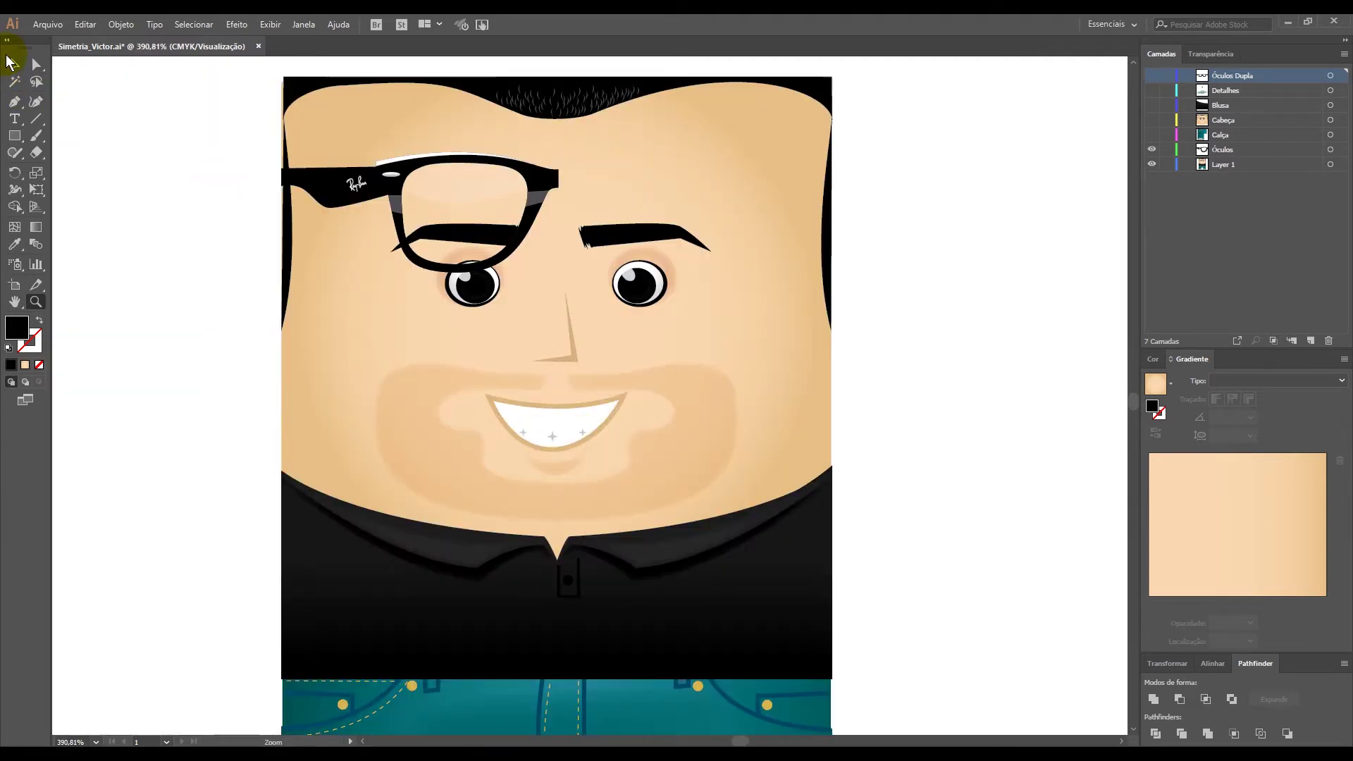
click(14, 64)
click(403, 175)
drag(400, 171, 394, 248)
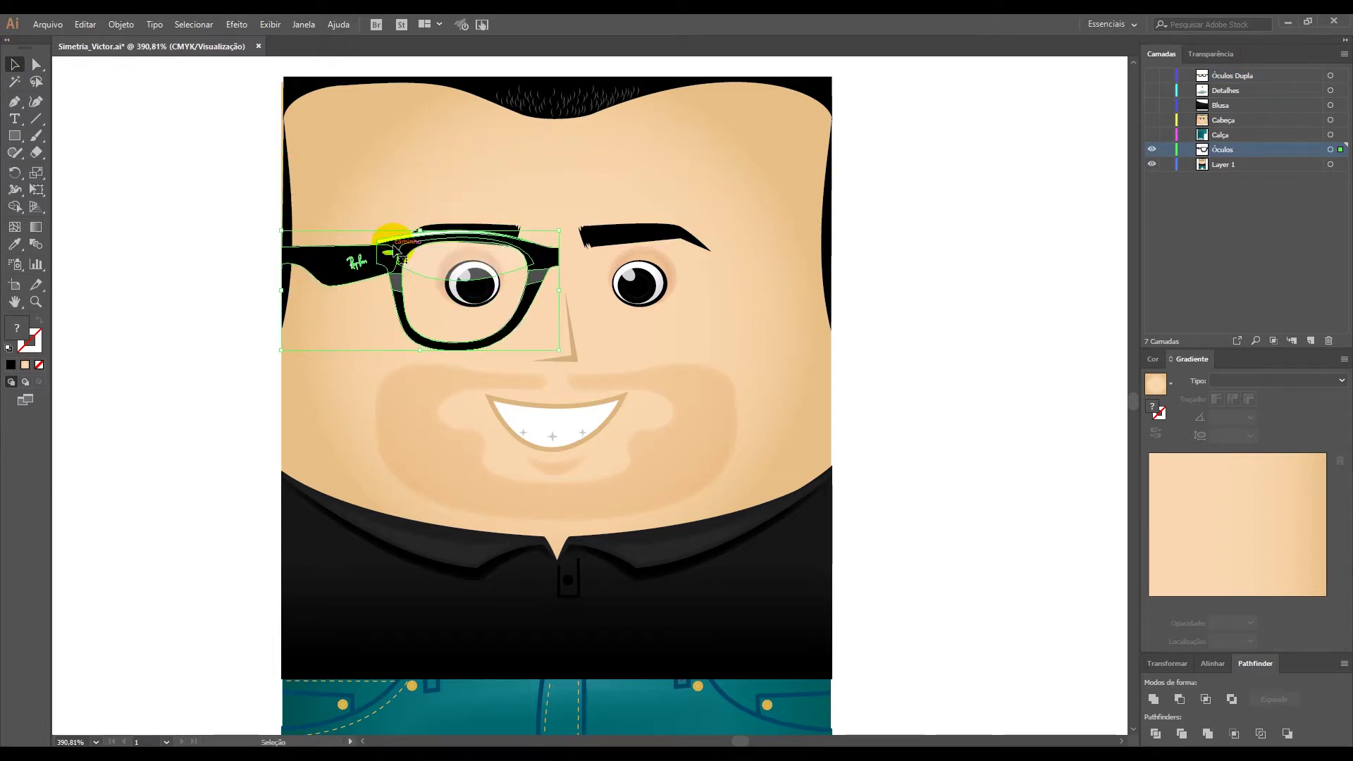
click(202, 268)
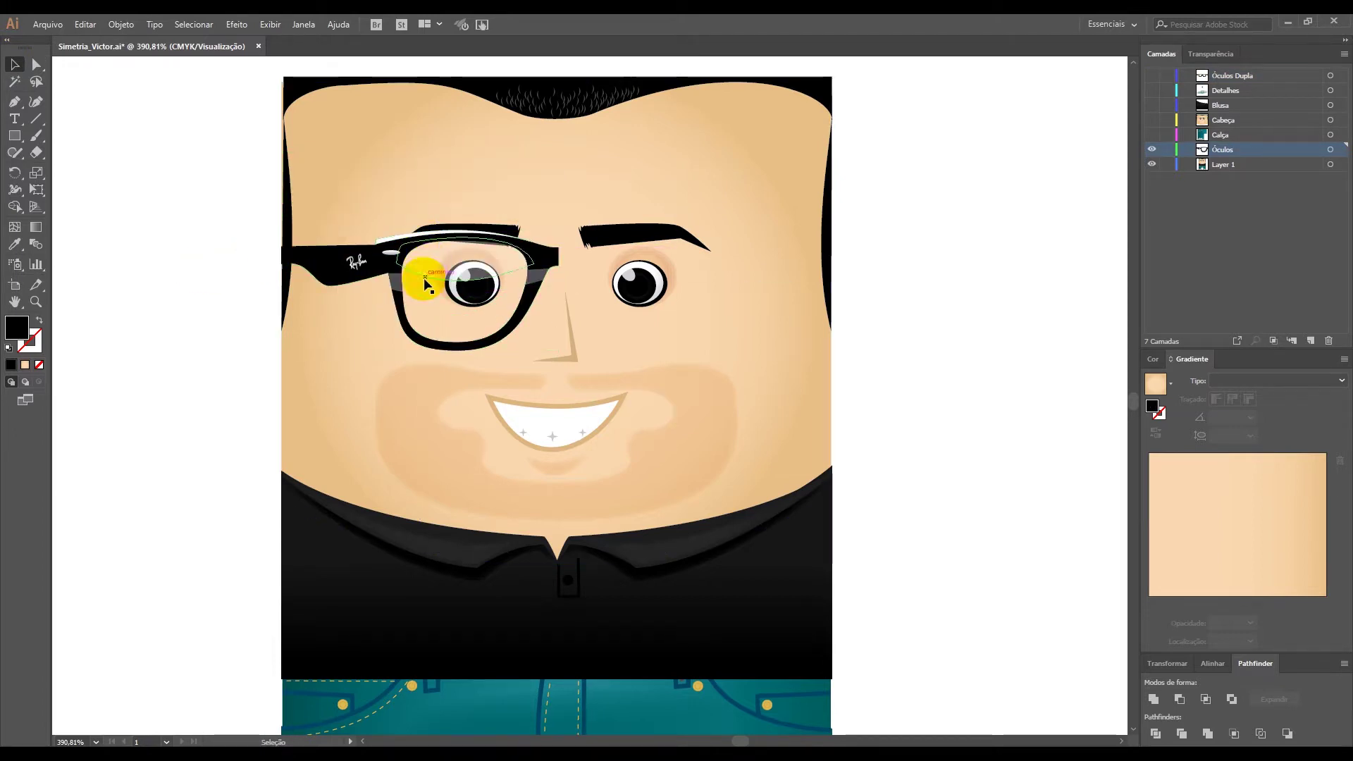
Zoom in on the face and reselect the glasses group to check placement
click(355, 279)
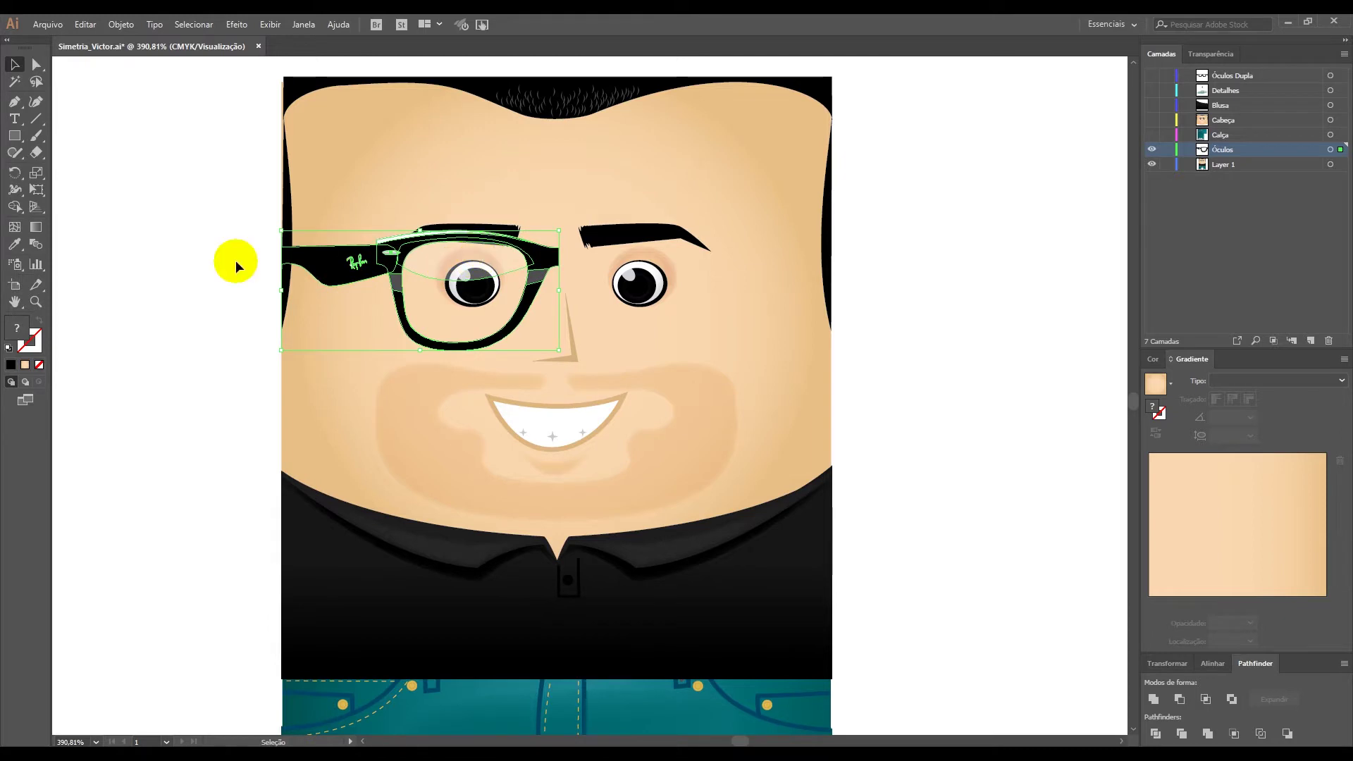
click(197, 291)
key(z)
drag(255, 198, 829, 479)
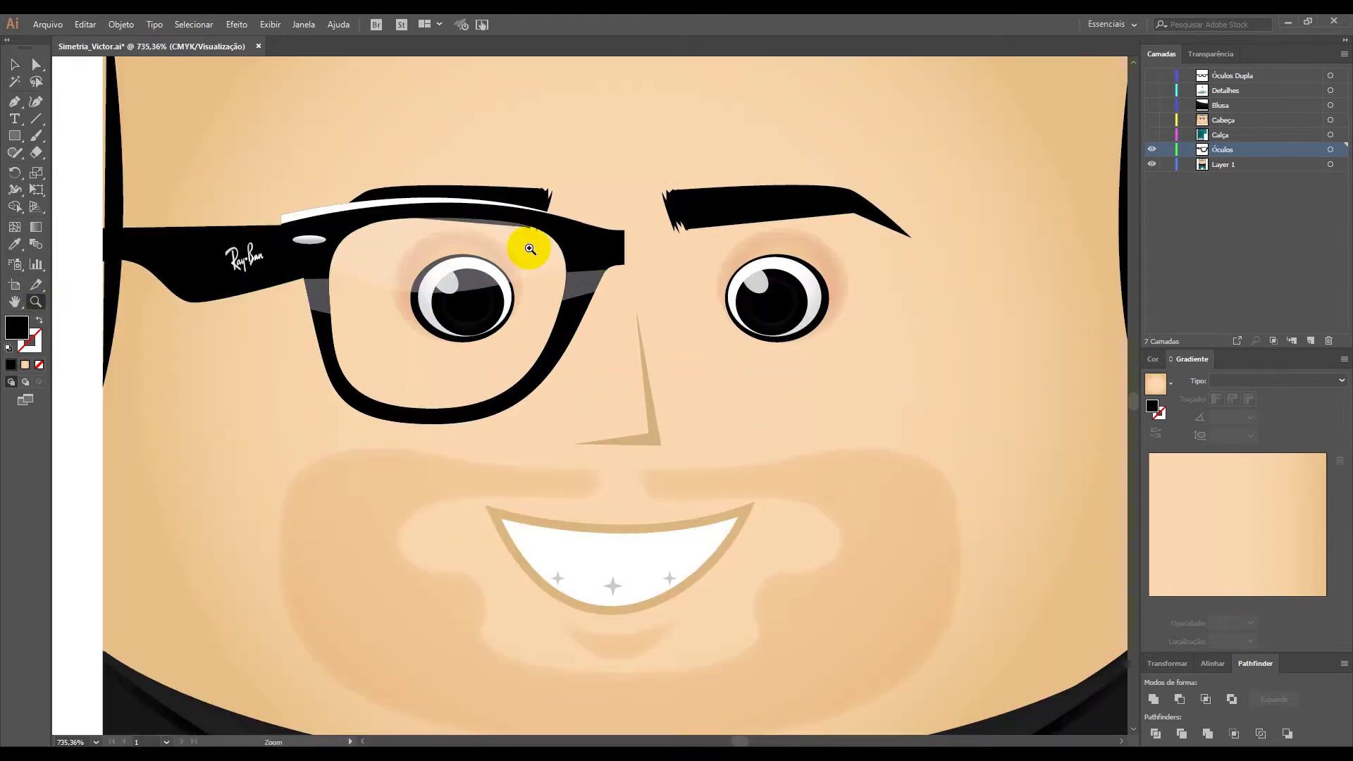
click(14, 65)
click(574, 242)
click(584, 254)
click(555, 326)
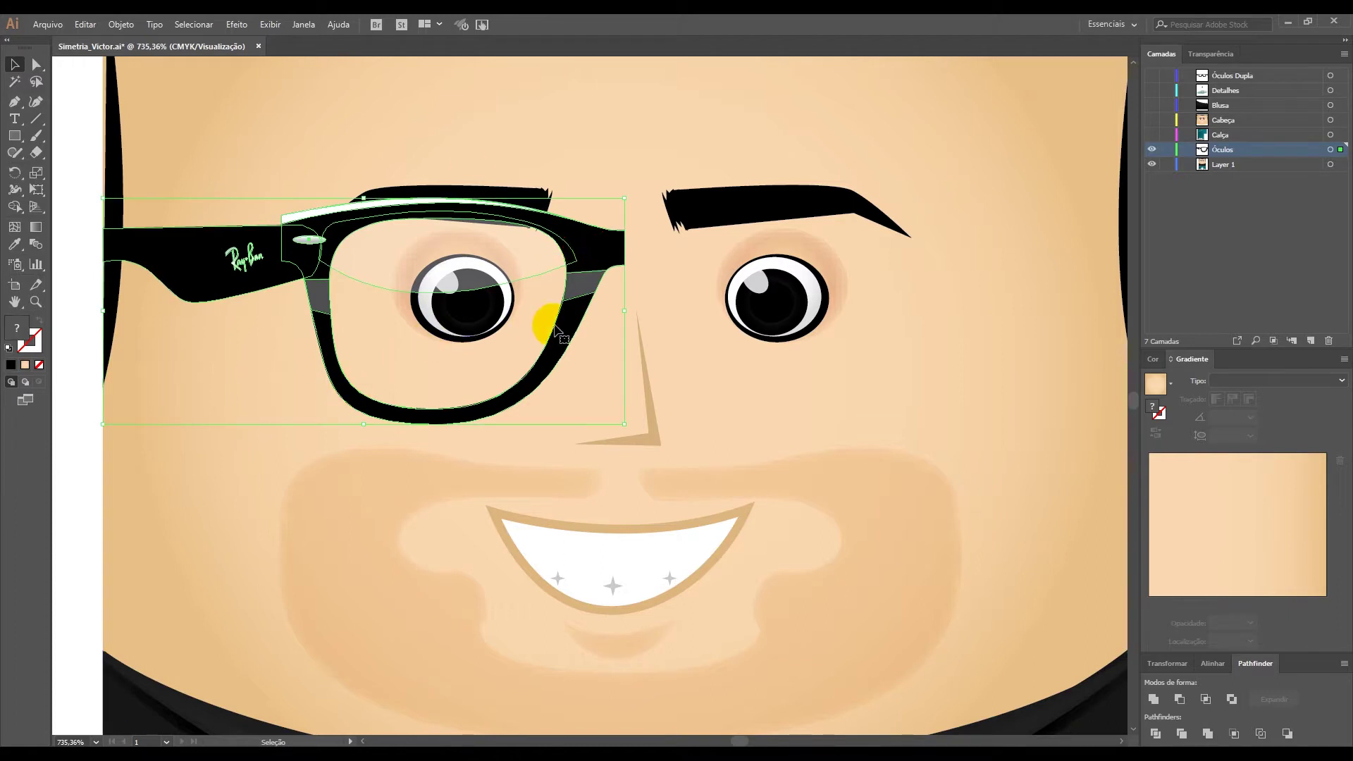
key(ctrl+minus)
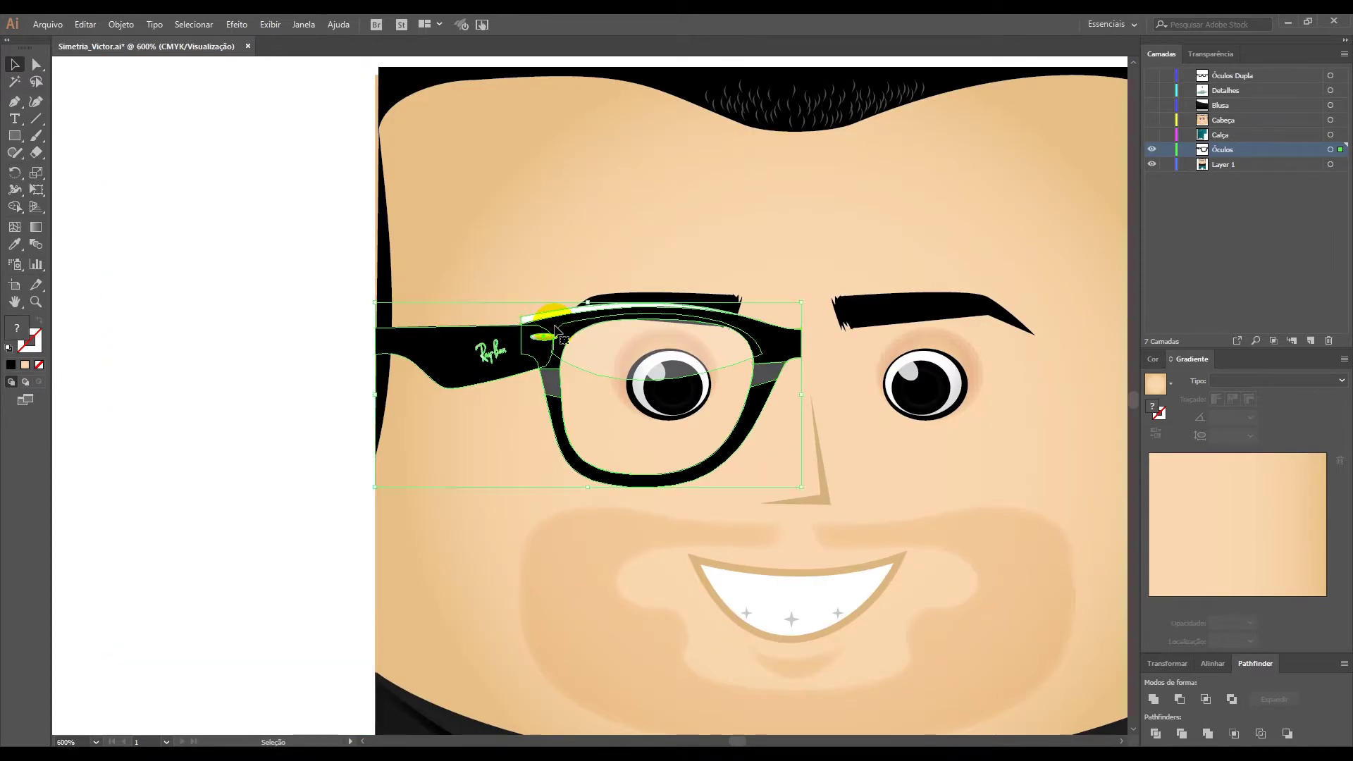
drag(605, 484, 591, 493)
Reselect the whole glasses group and drag out a duplicate copy
click(1063, 353)
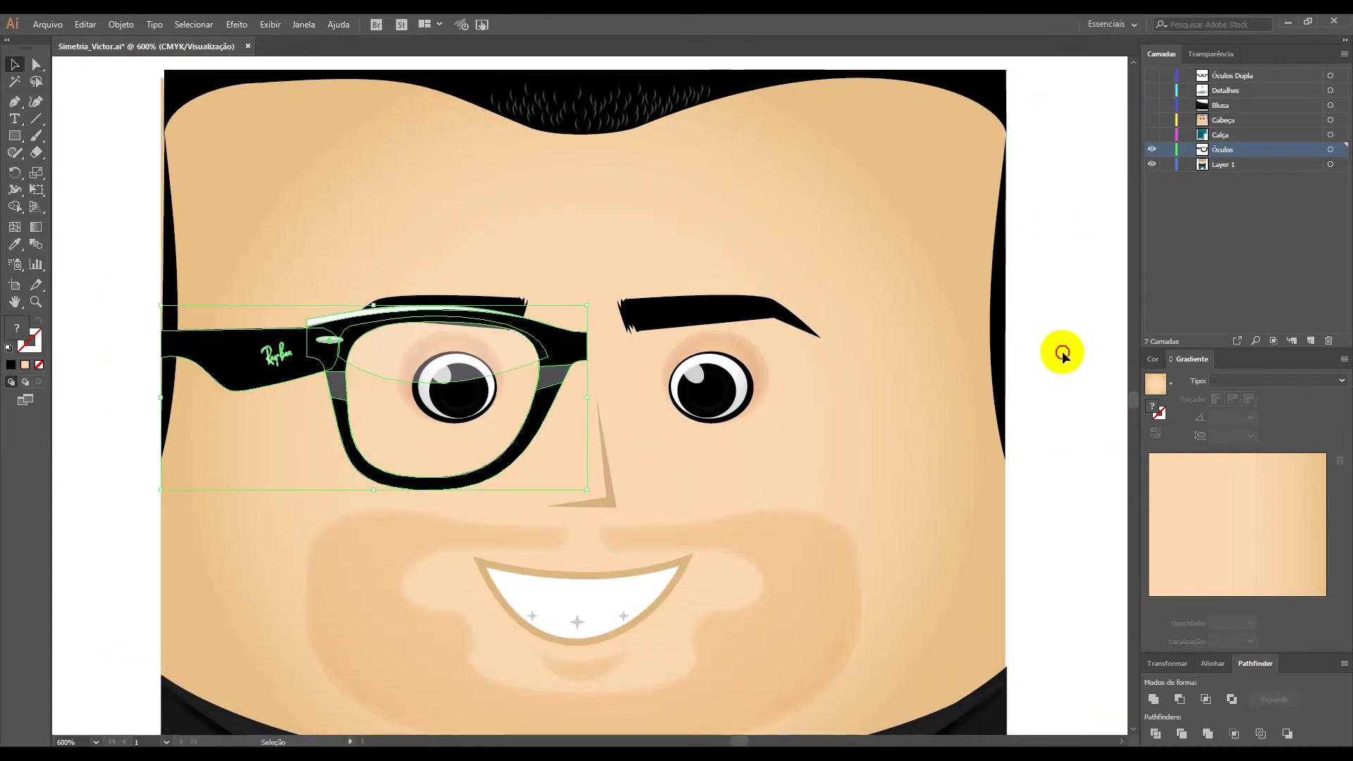
click(400, 562)
drag(271, 444, 226, 391)
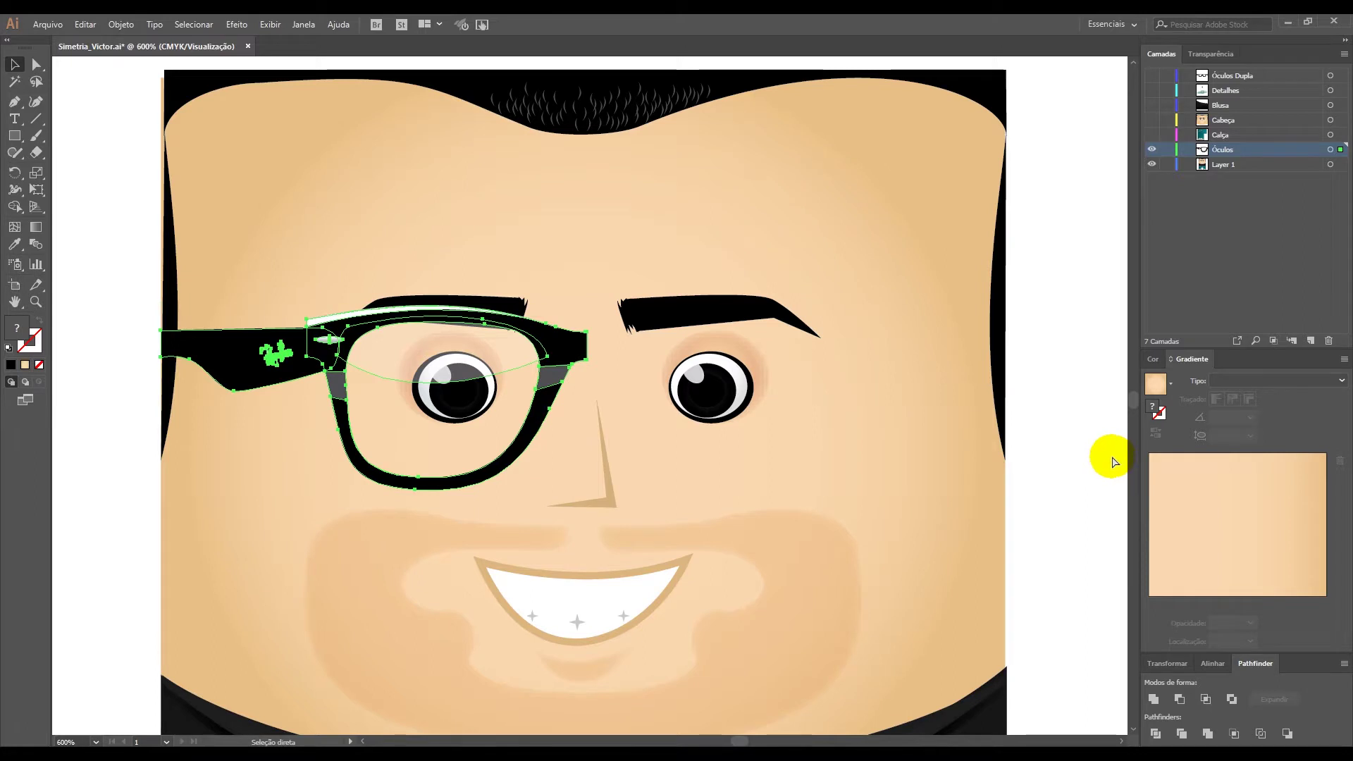
click(1071, 429)
key(ctrl+a)
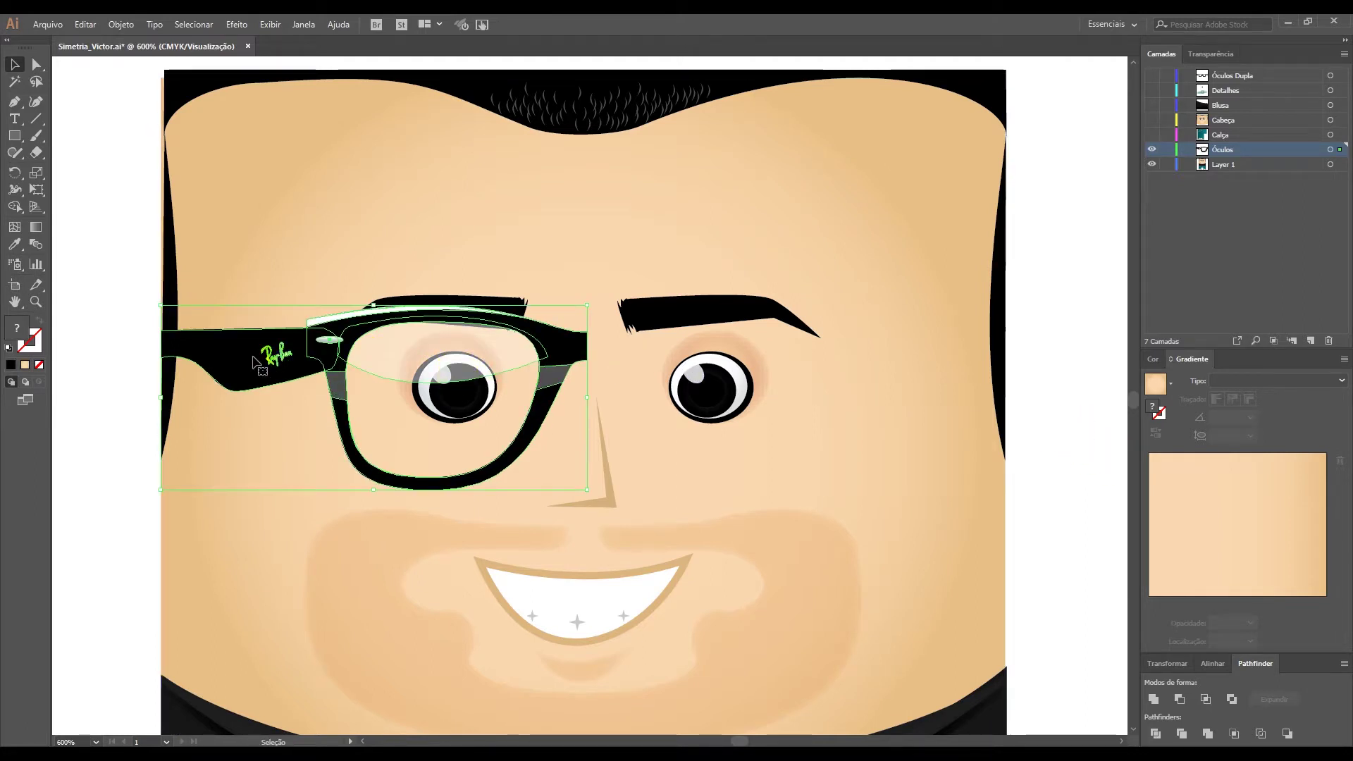
drag(254, 362, 300, 435)
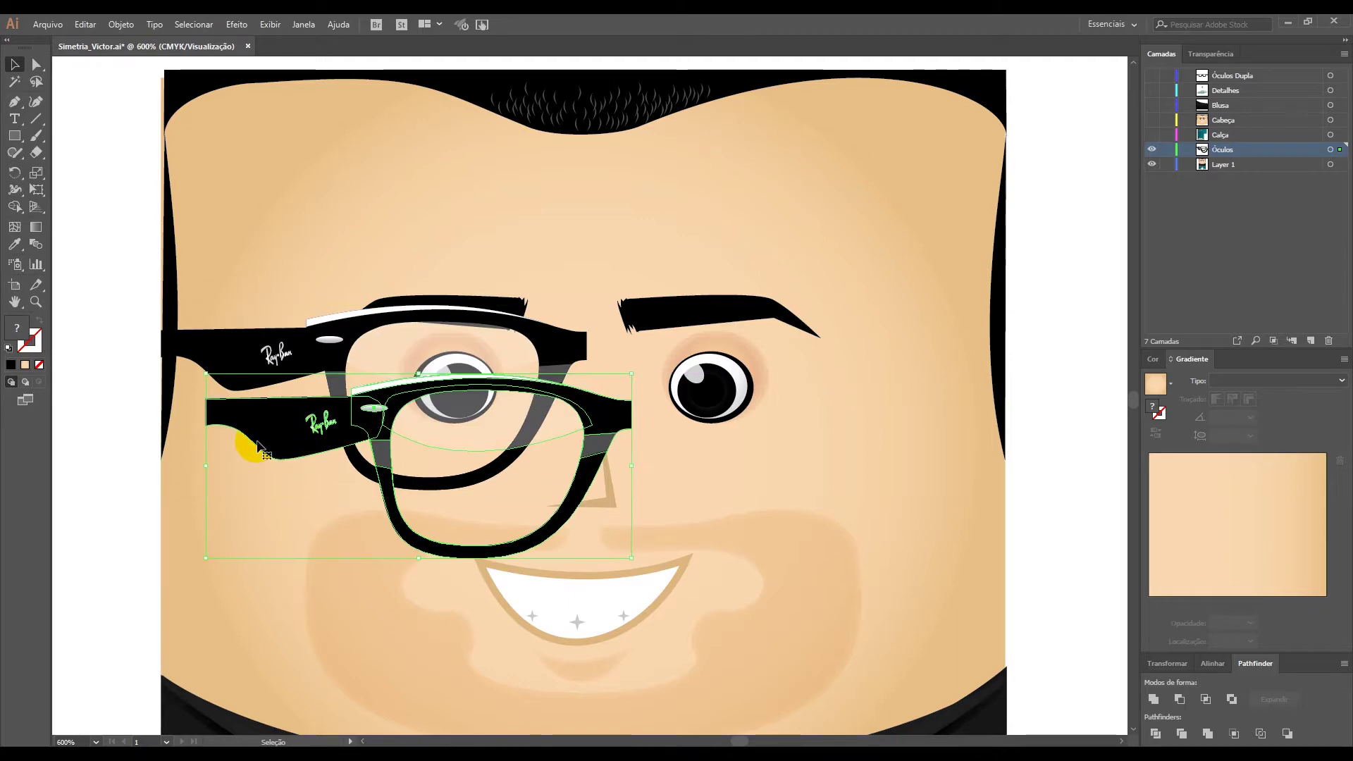
Discard the duplicated glasses and show the half's Transform values (3.552 × 1.5411 cm)
key(ctrl+z)
click(121, 445)
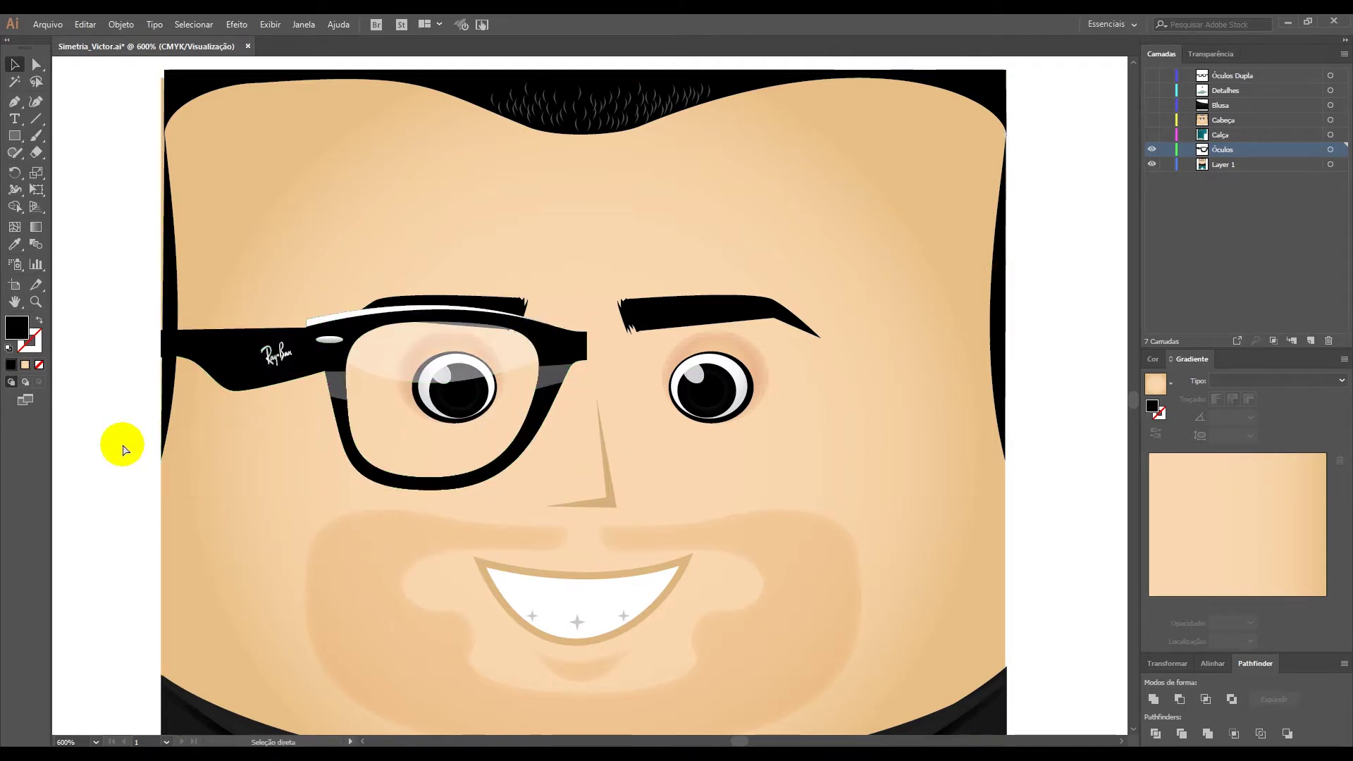
key(ctrl+v)
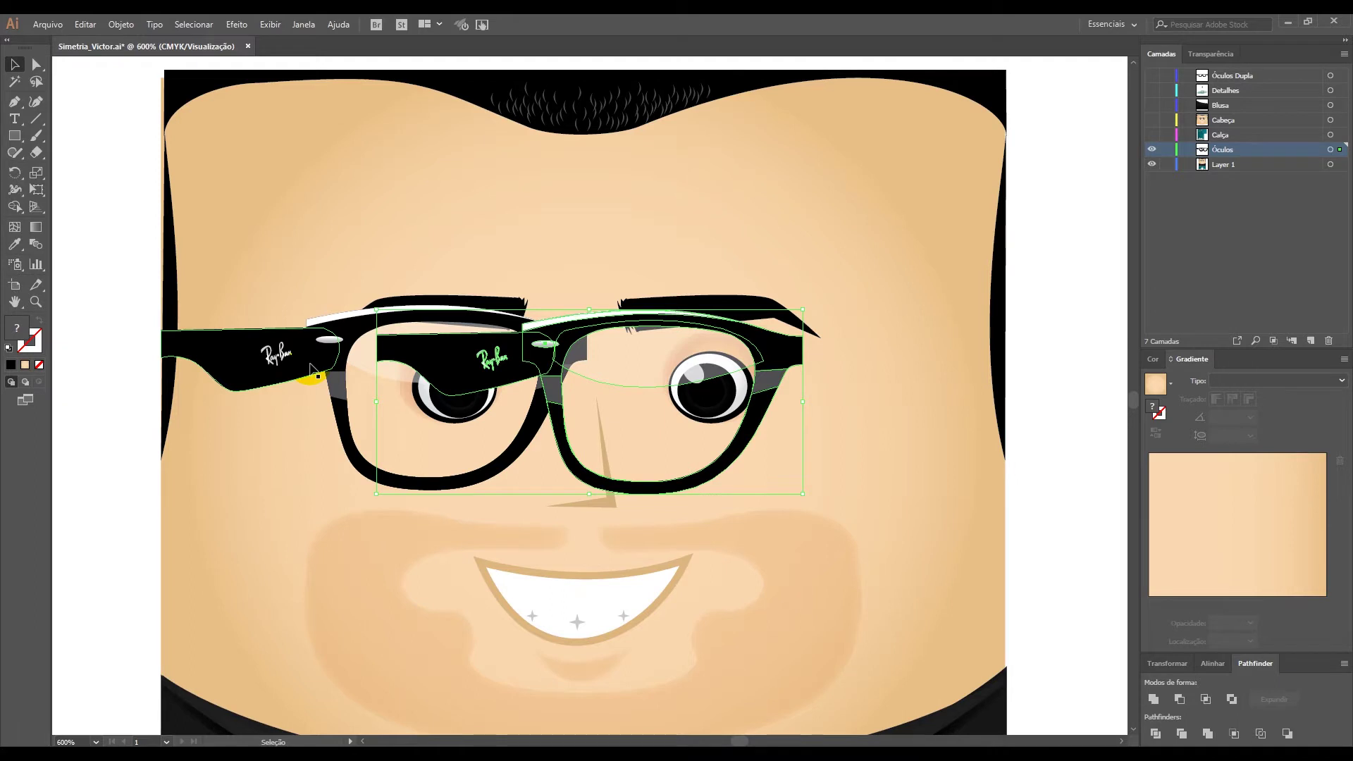
key(Delete)
drag(310, 368, 278, 374)
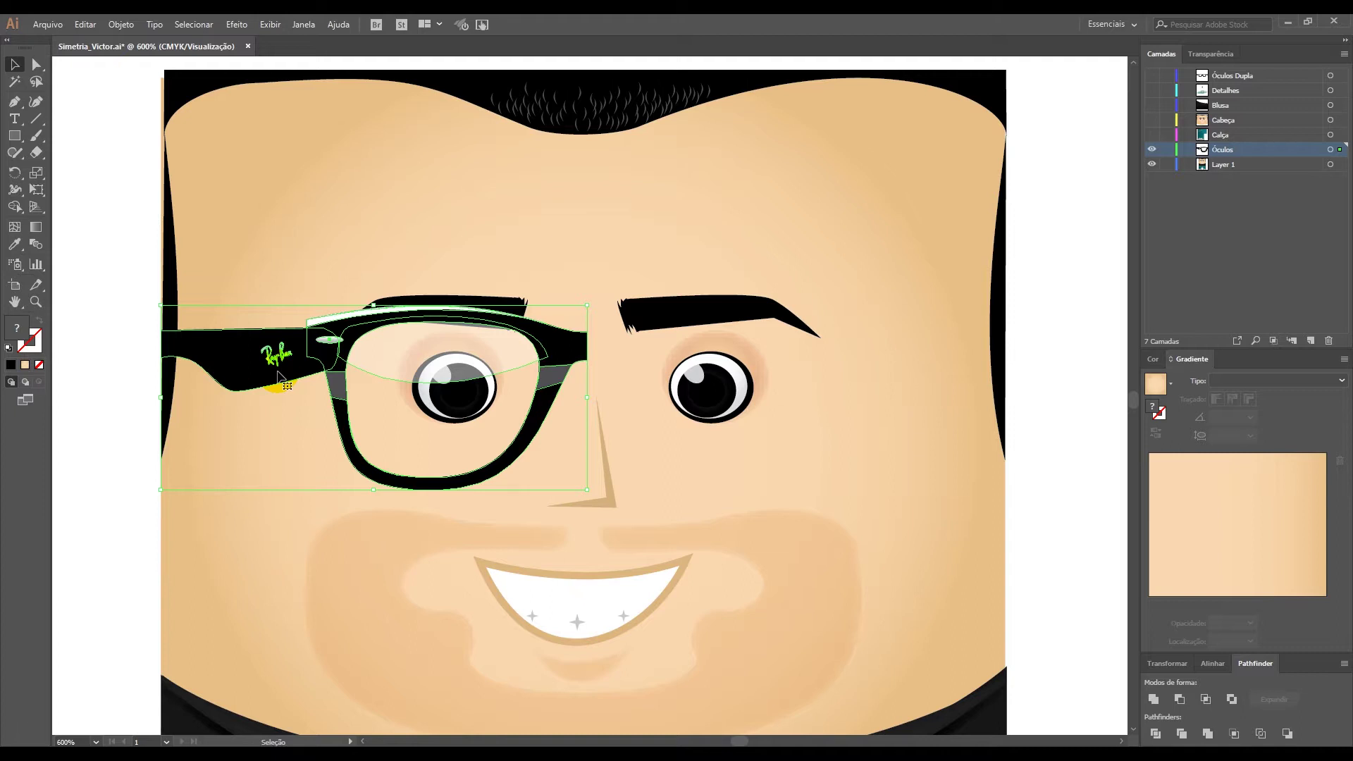
click(1168, 663)
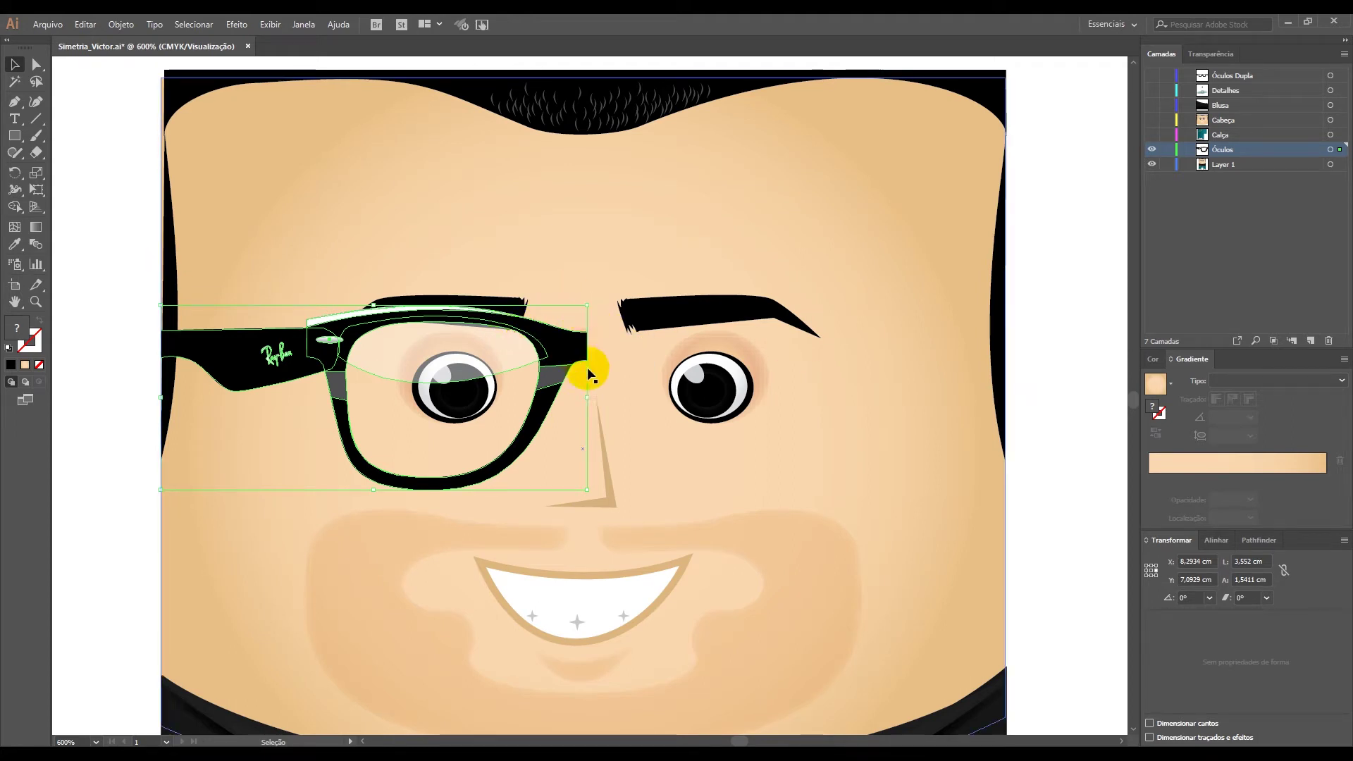
Mirror the glasses half horizontally onto the right eye at X 11.8454 cm
click(1344, 541)
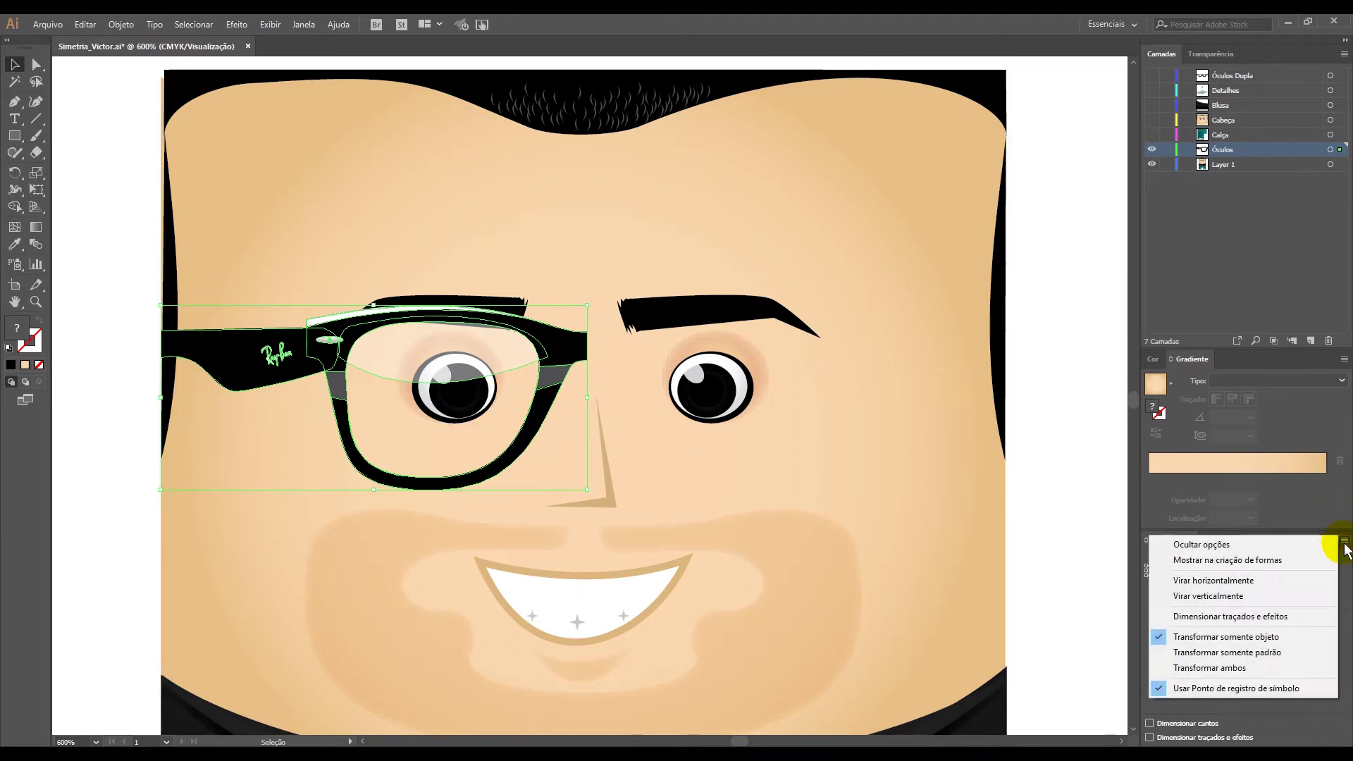
click(1207, 580)
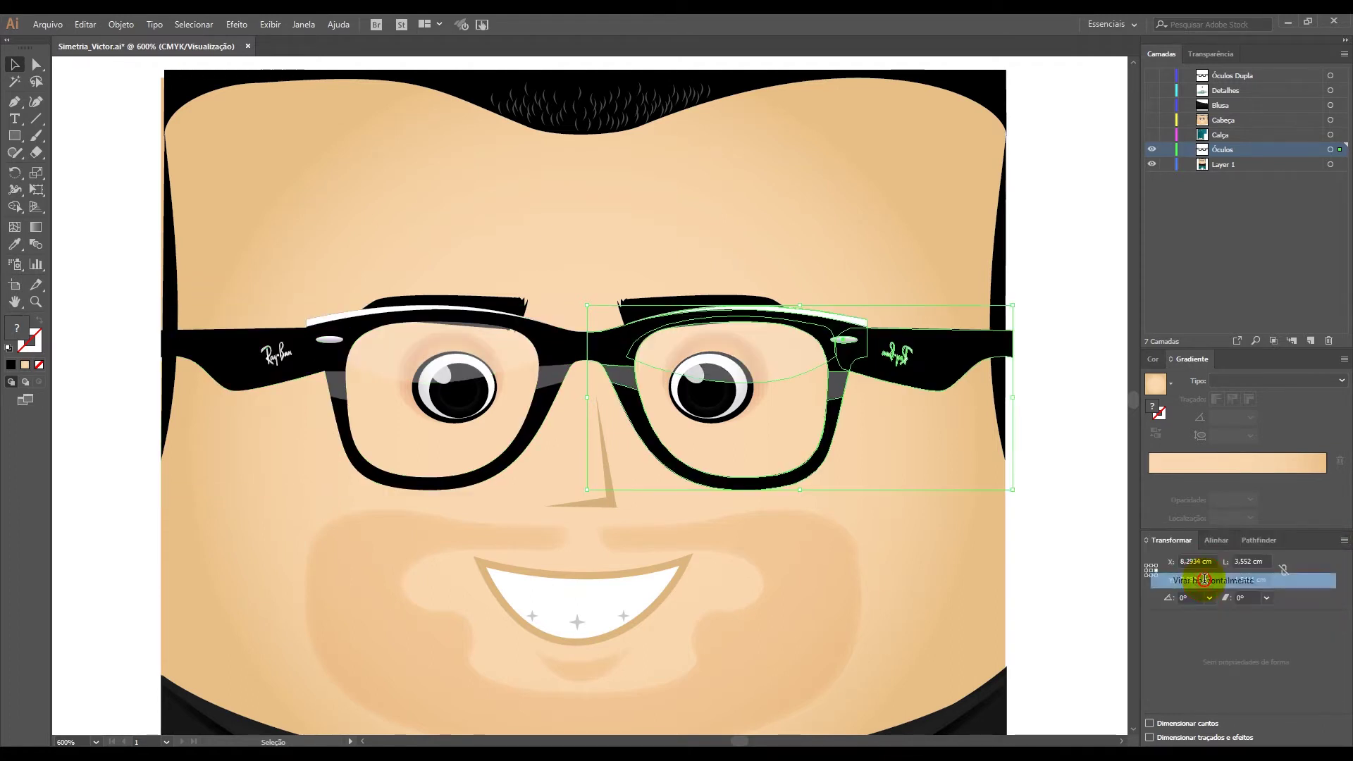
click(117, 480)
key(ctrl+minus)
key(ctrl+minus)
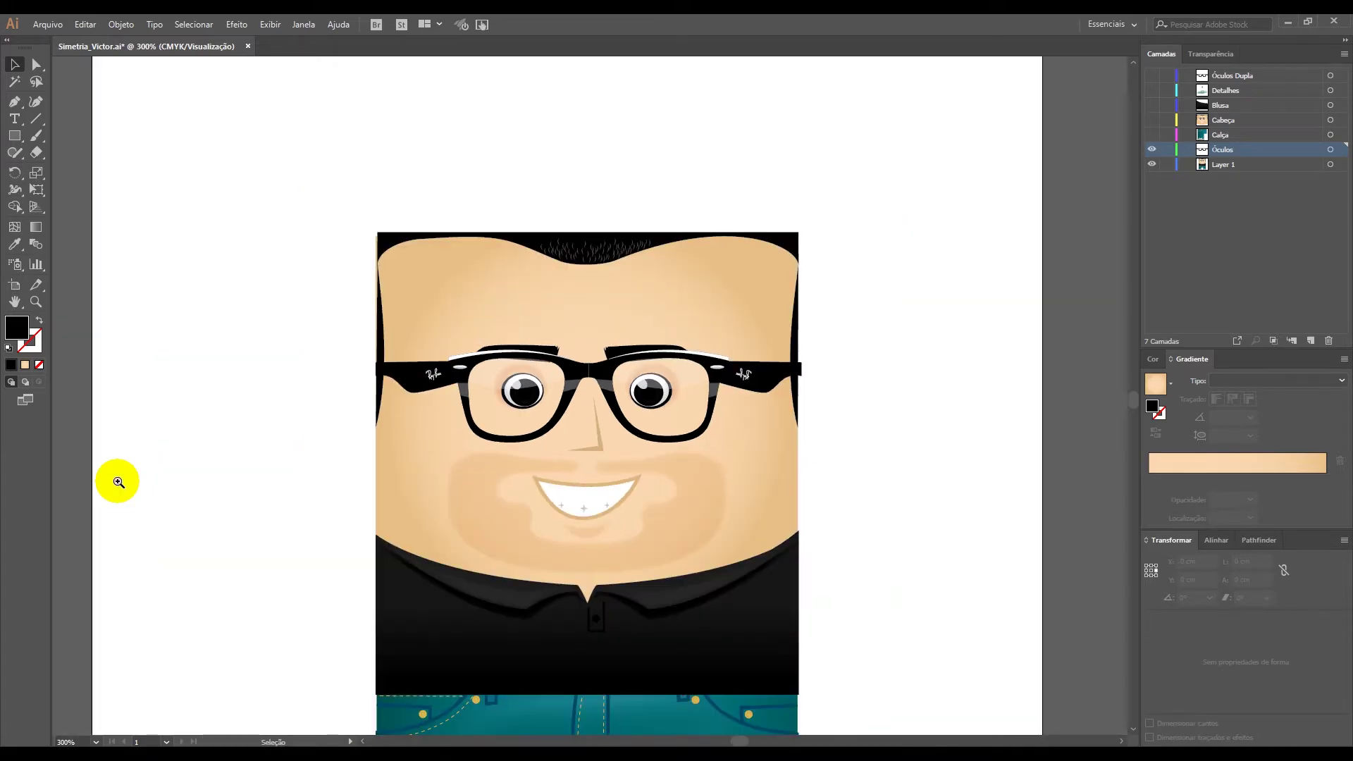
Zoom in on the face and try selecting the completed glasses pair
key(z)
mouse_move(905, 292)
mouse_down()
mouse_move(330, 488)
mouse_move(362, 550)
mouse_up()
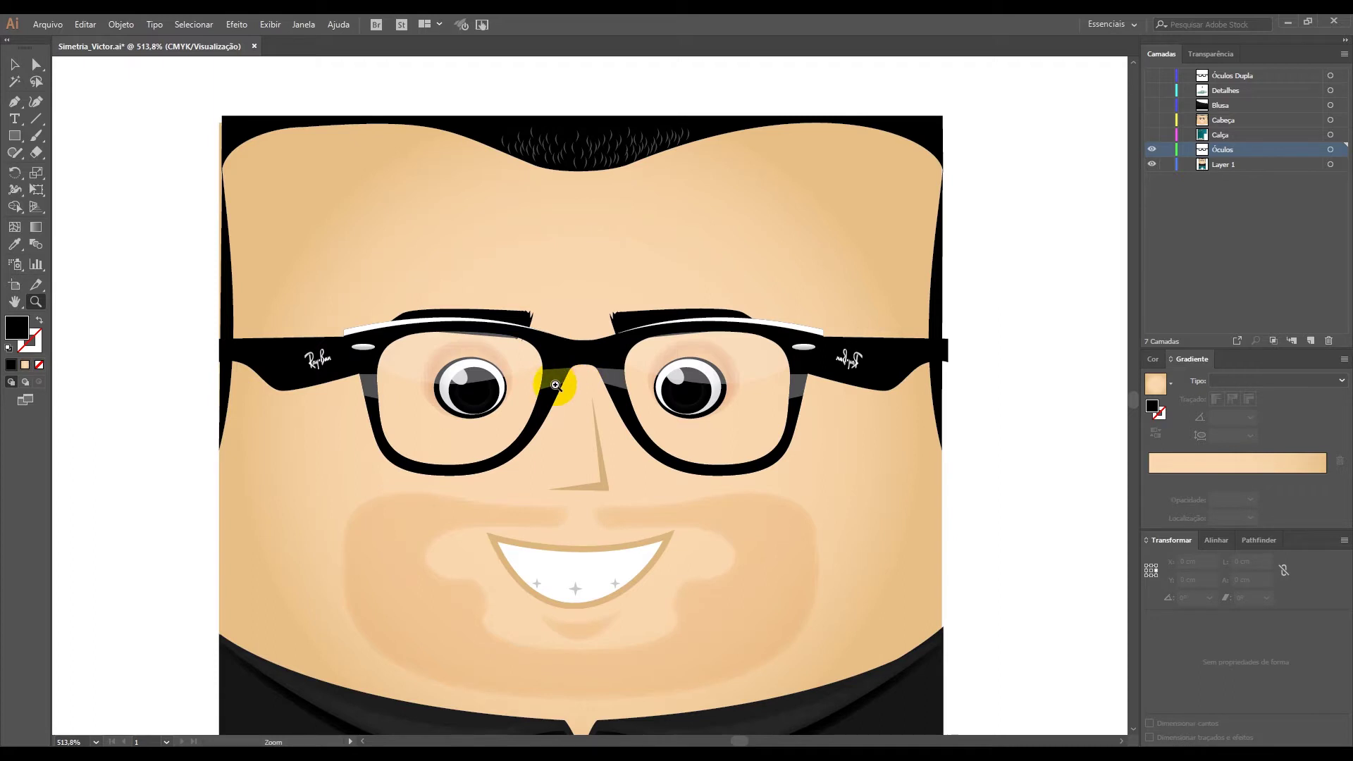
click(14, 64)
click(549, 339)
click(568, 325)
click(156, 400)
click(367, 472)
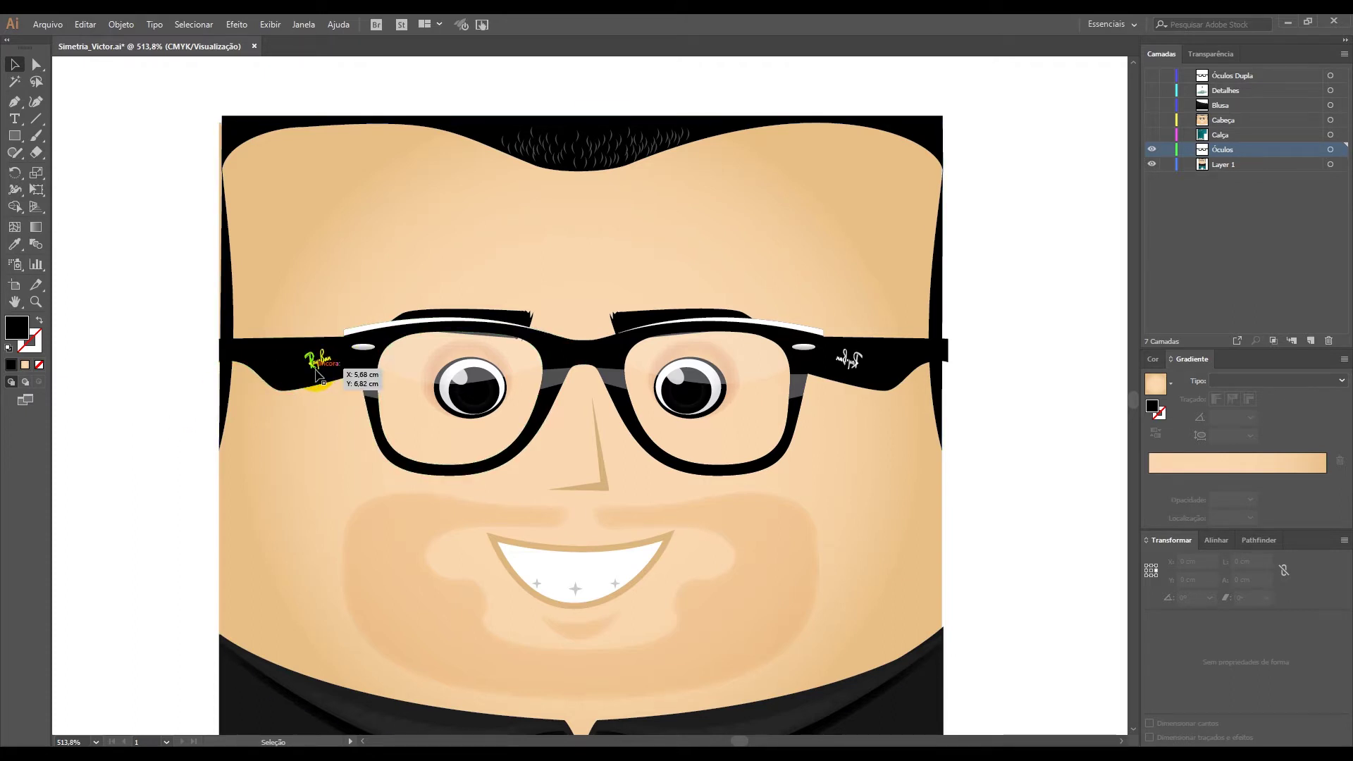
Enter the glasses group and select the Ray-Ban logo on the right temple
click(853, 361)
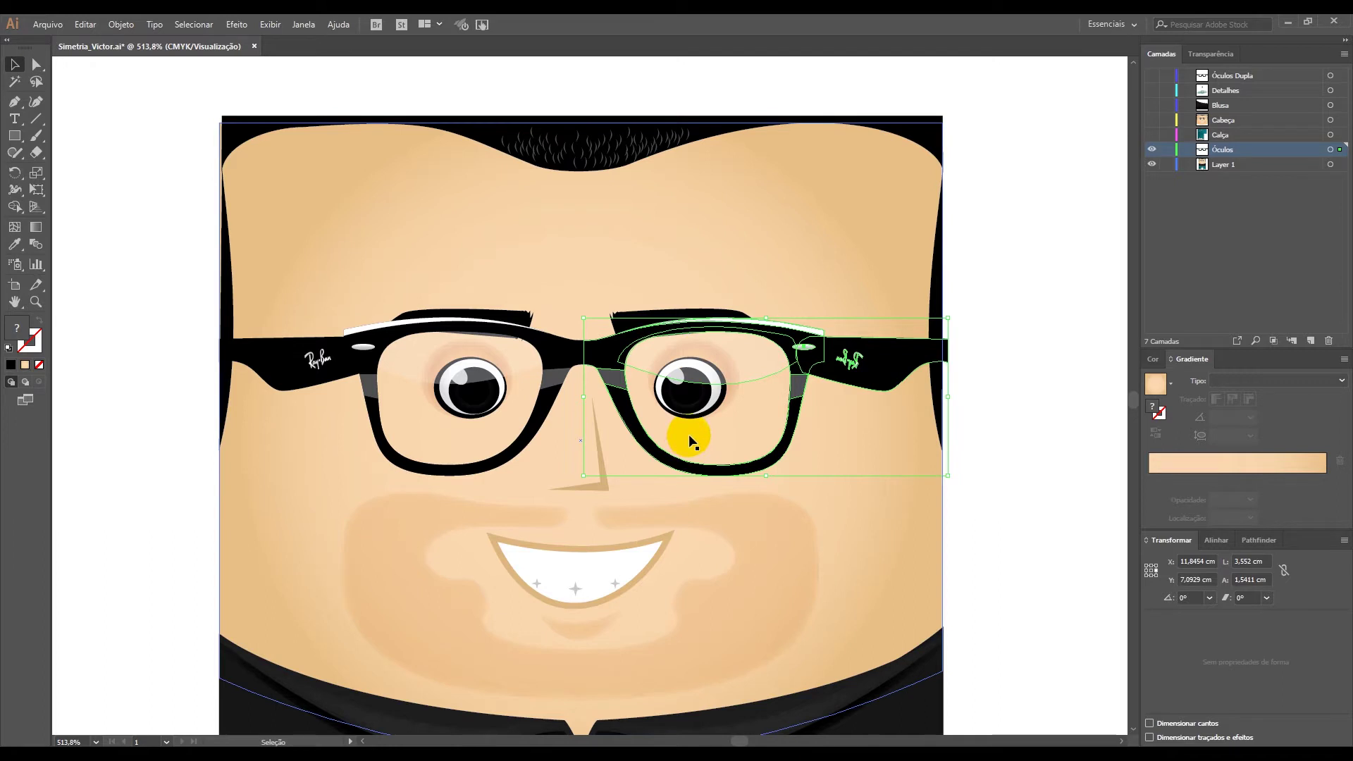
double_click(869, 371)
click(853, 363)
click(851, 389)
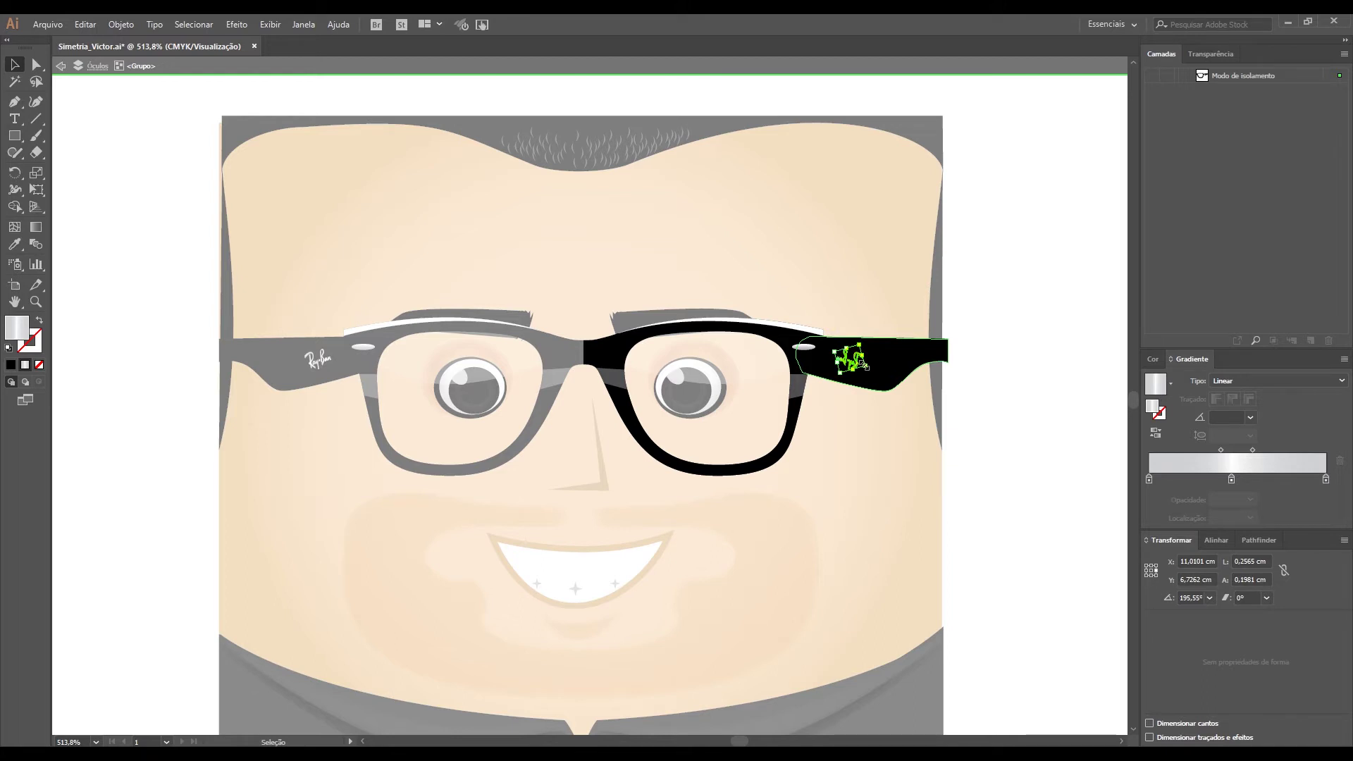
key(z)
drag(725, 296, 997, 493)
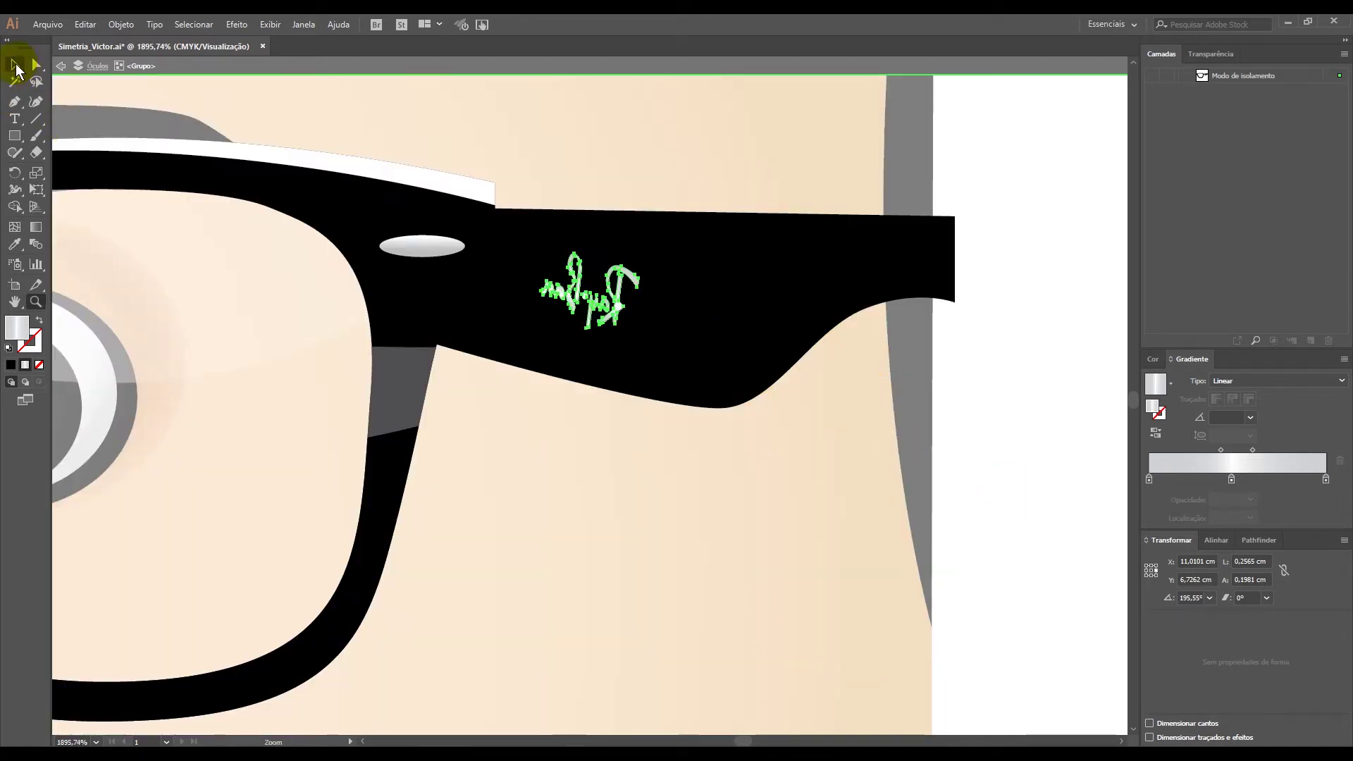
Flip the Ray-Ban logo horizontally so it reads correctly
click(13, 66)
click(1005, 302)
key(ctrl+minus)
key(ctrl+minus)
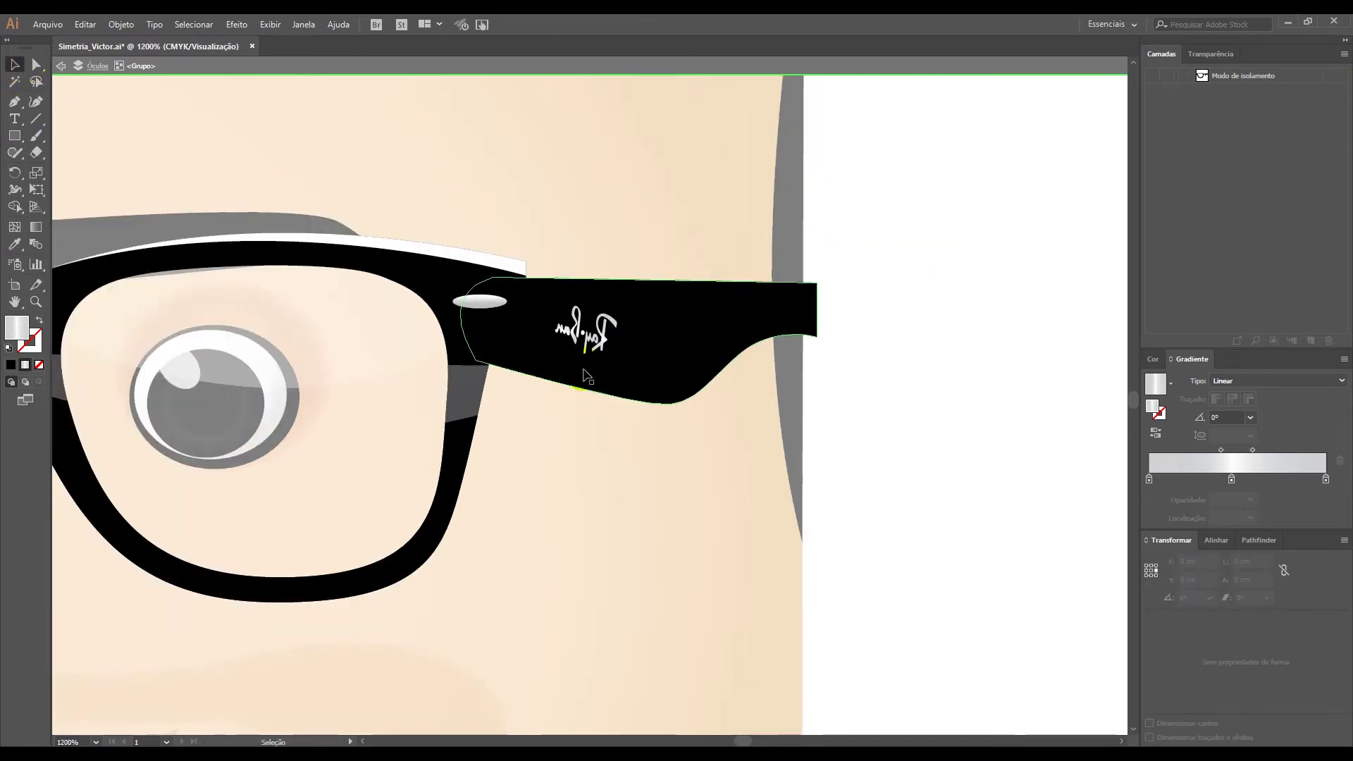
click(585, 330)
drag(546, 360, 554, 370)
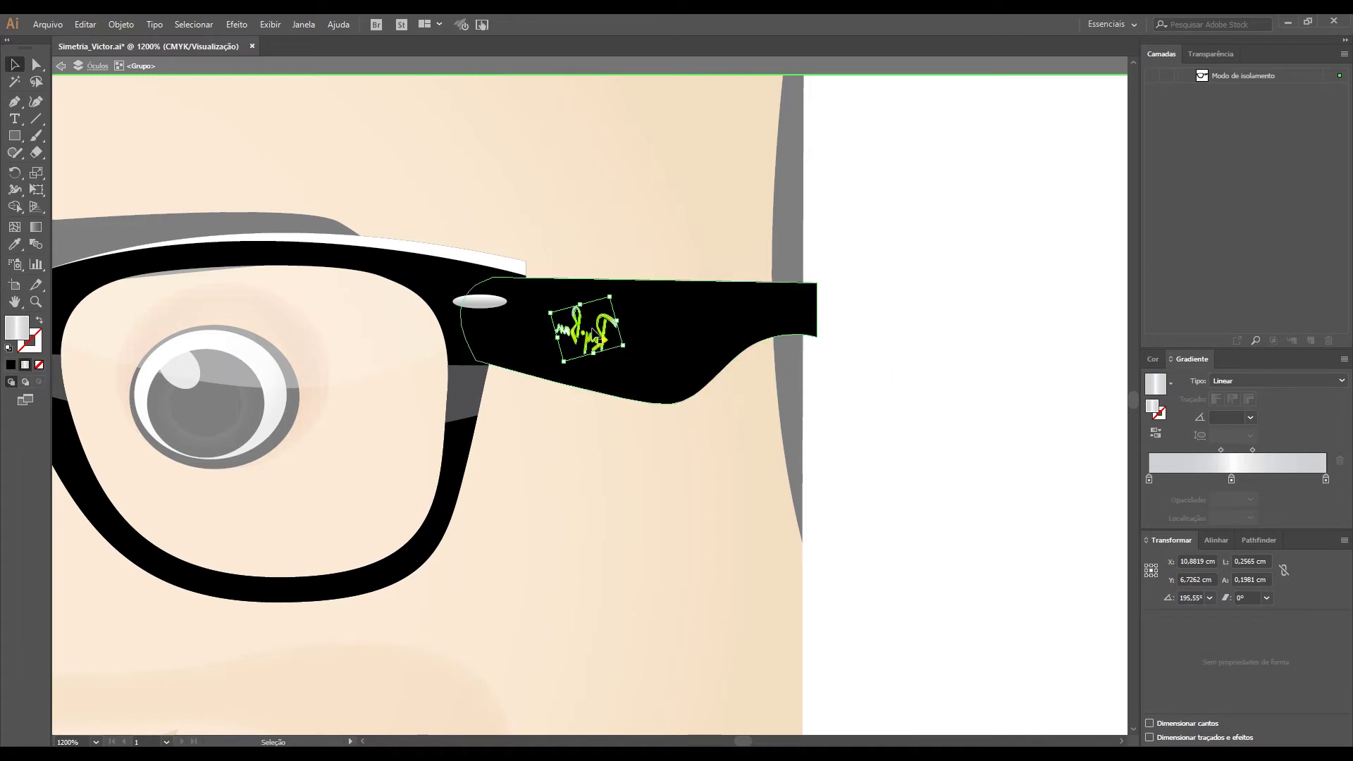
click(1344, 540)
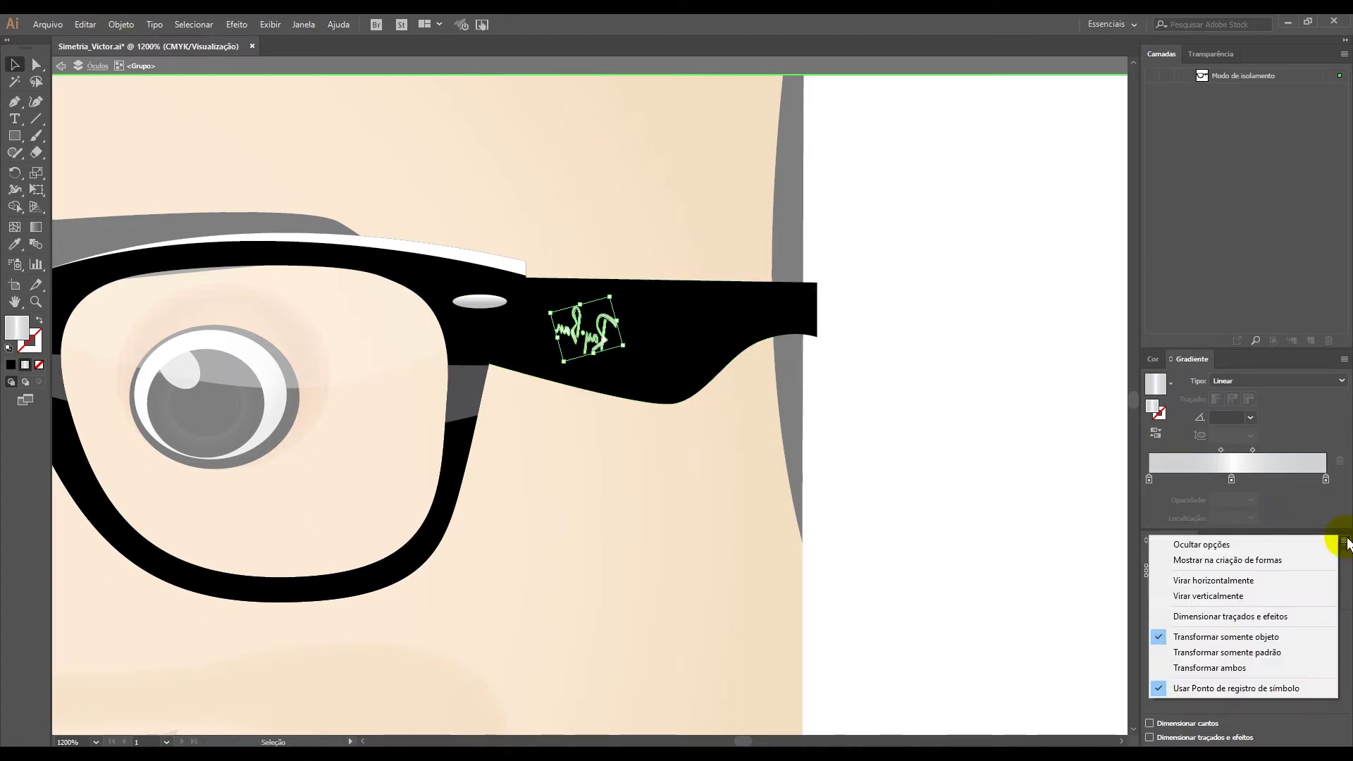
click(1213, 580)
Exit the glasses group, fit the artboard, and hide Layer 1
click(950, 414)
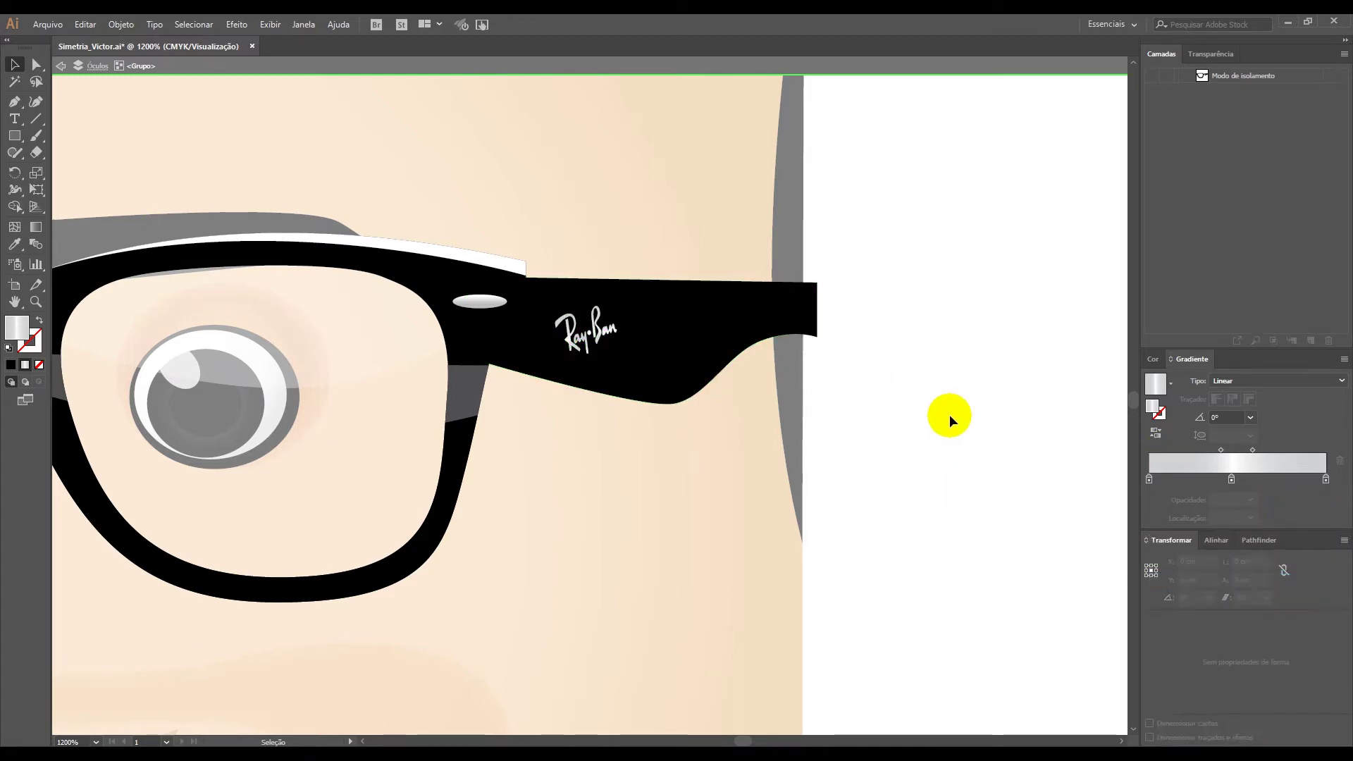
double_click(950, 414)
key(ctrl+0)
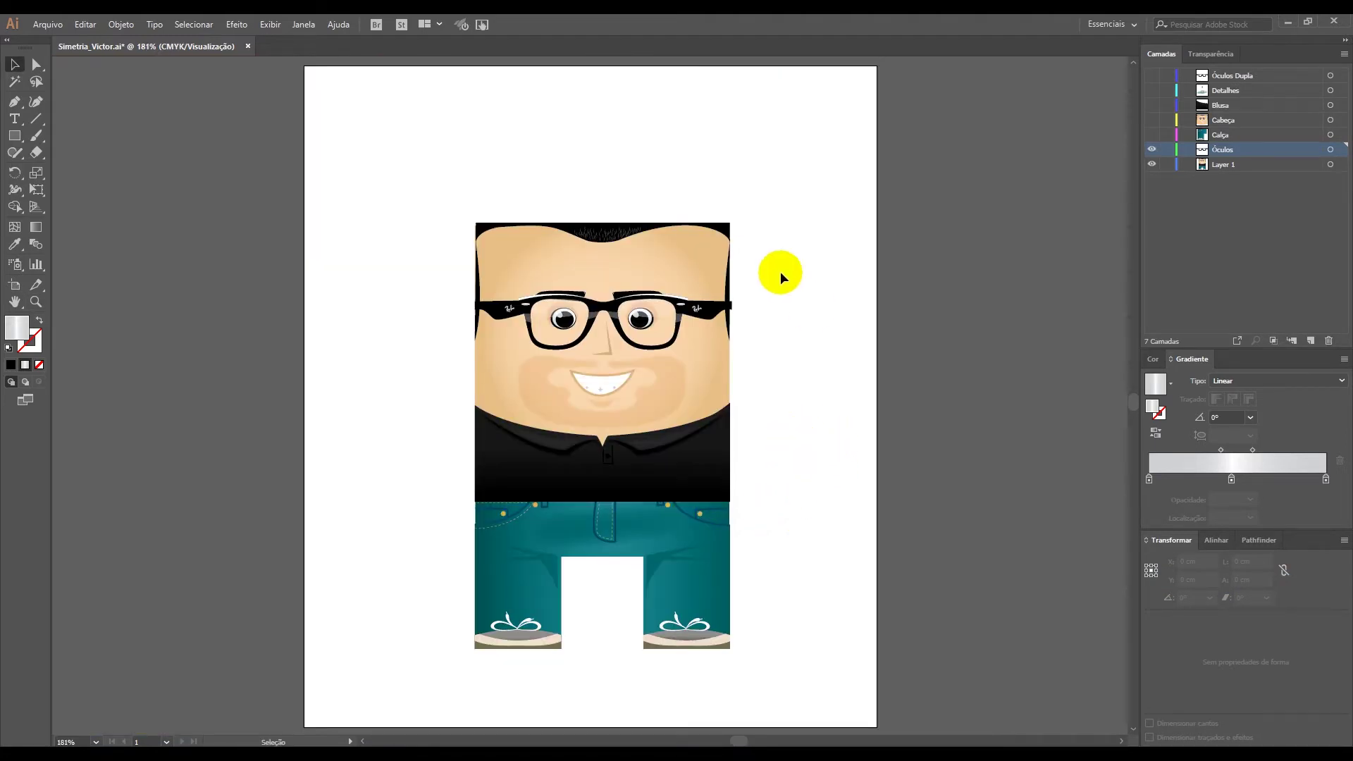
click(547, 597)
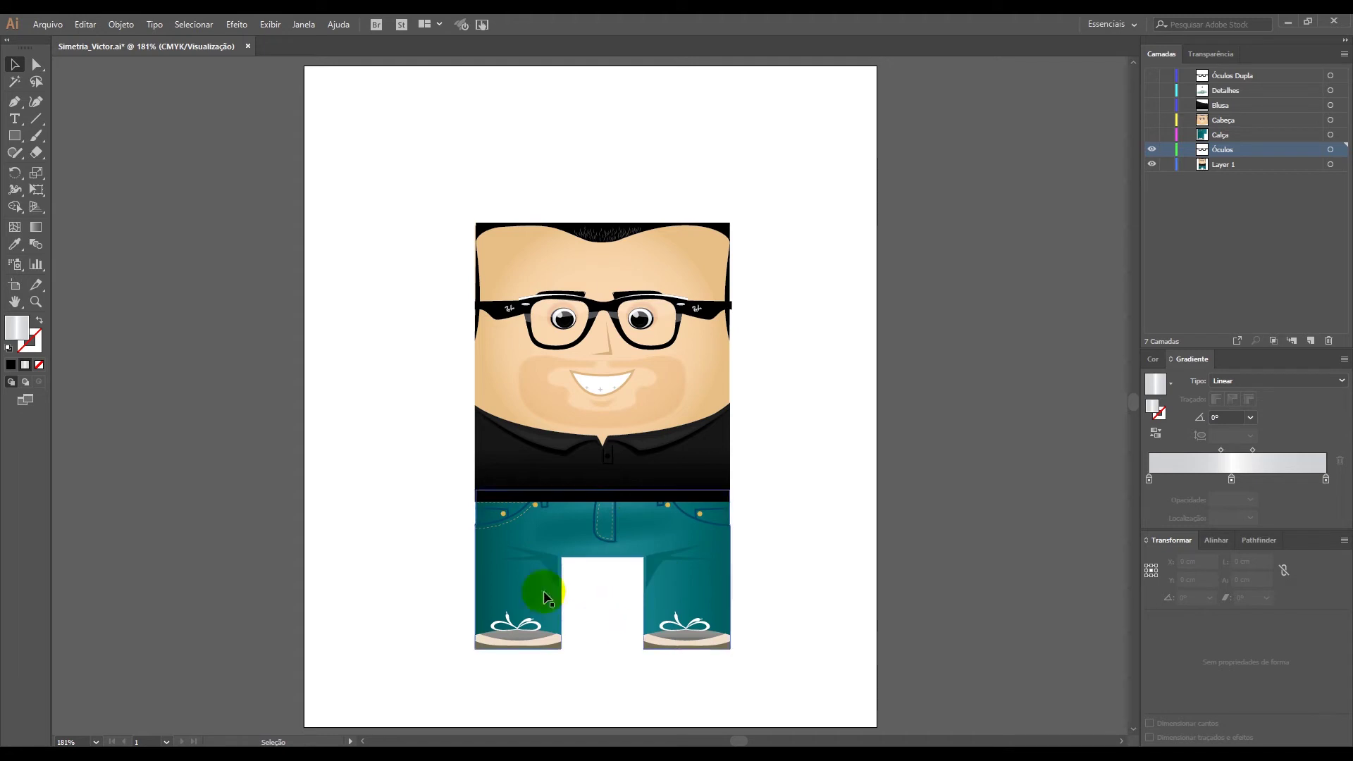
click(1152, 167)
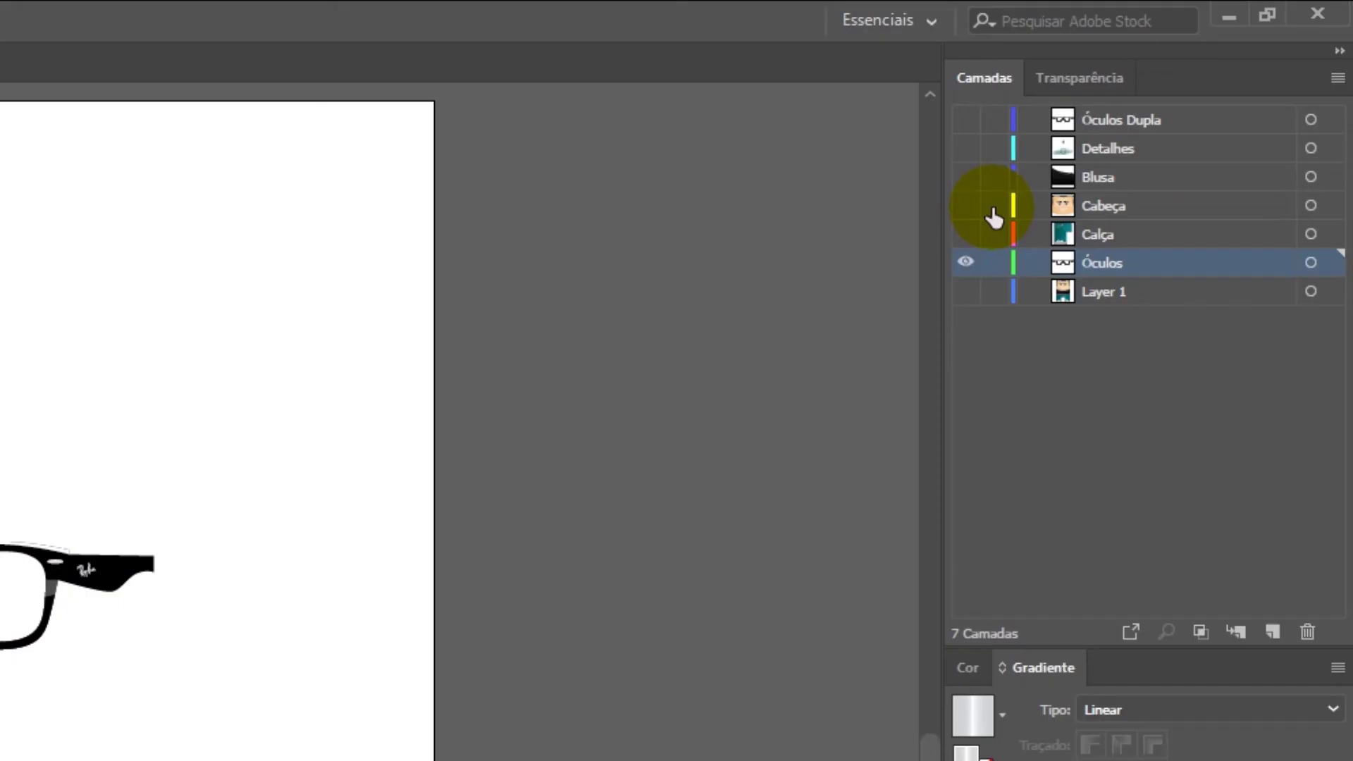
Show the Blusa layer and zoom in on the glasses and black shirt half
click(1151, 105)
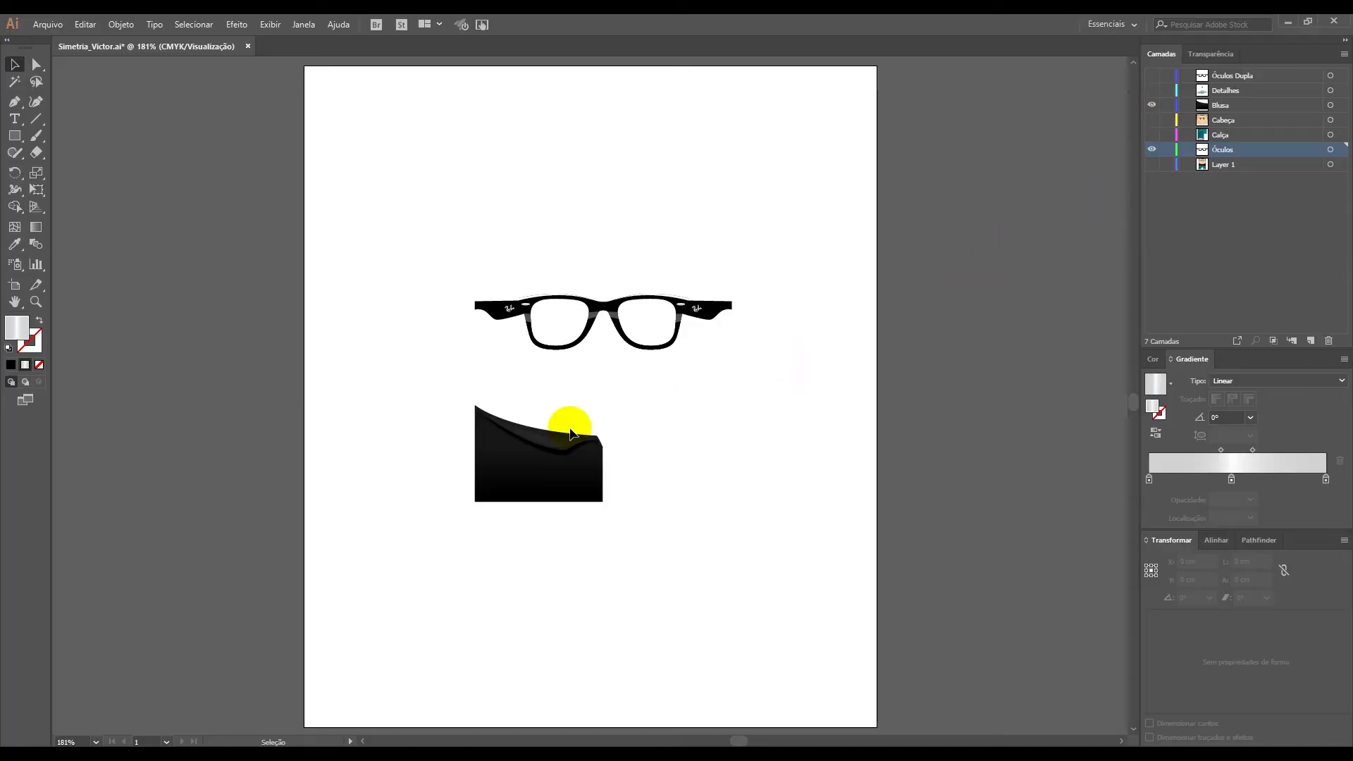
click(36, 302)
drag(411, 251, 761, 508)
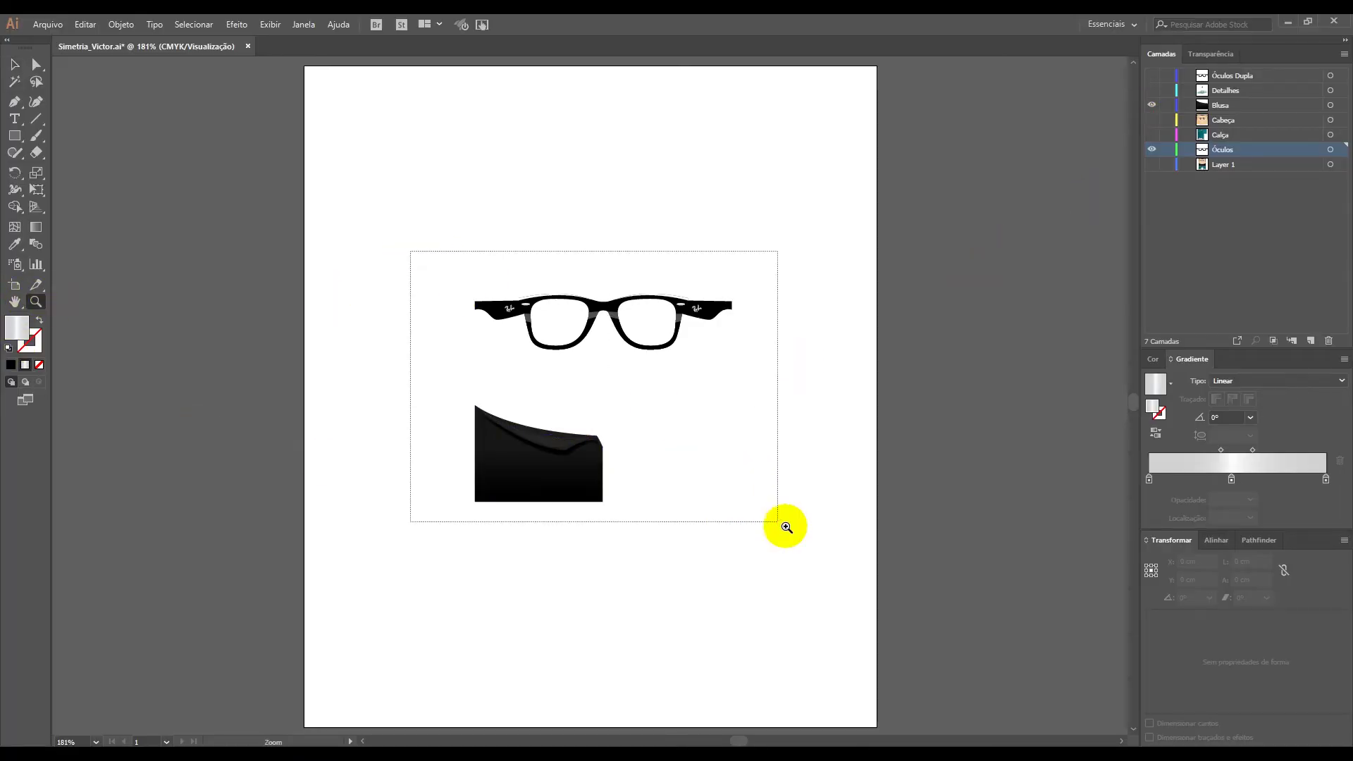
click(15, 64)
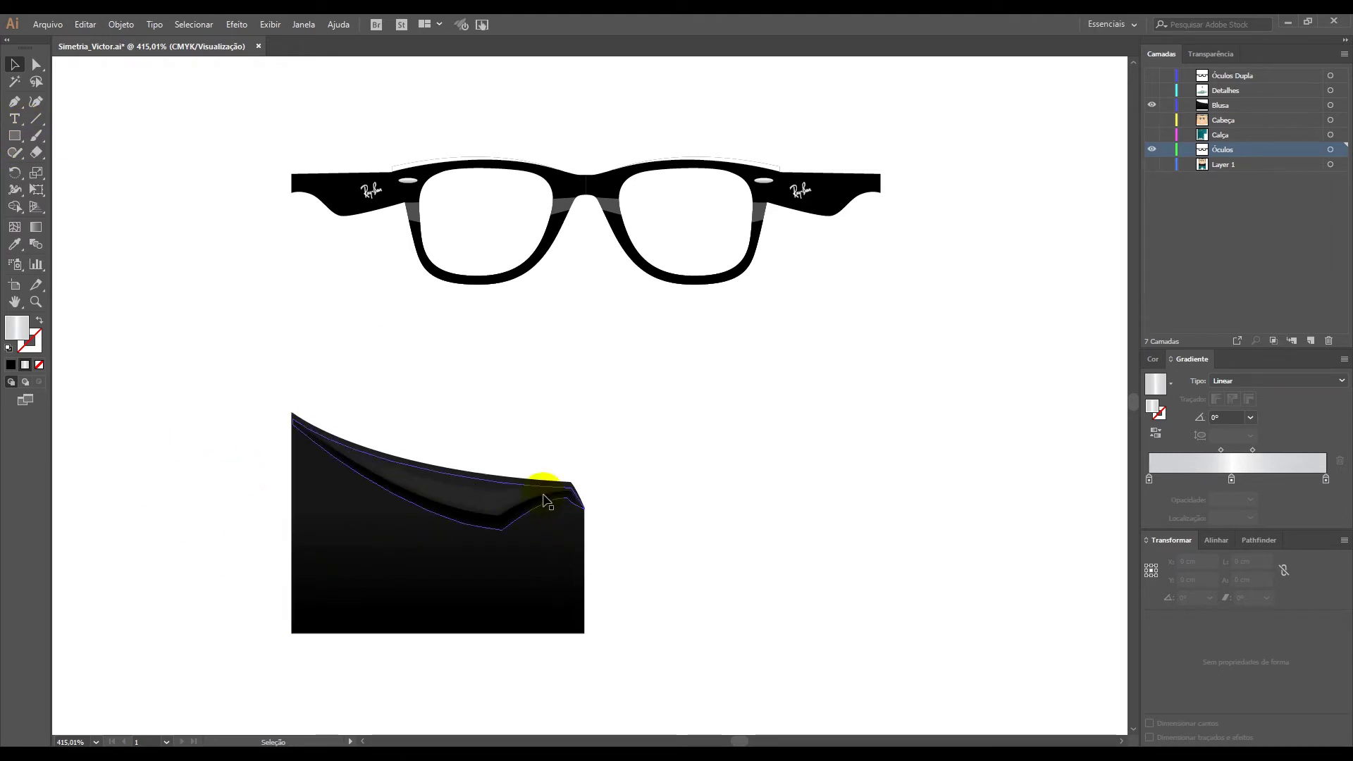
click(521, 515)
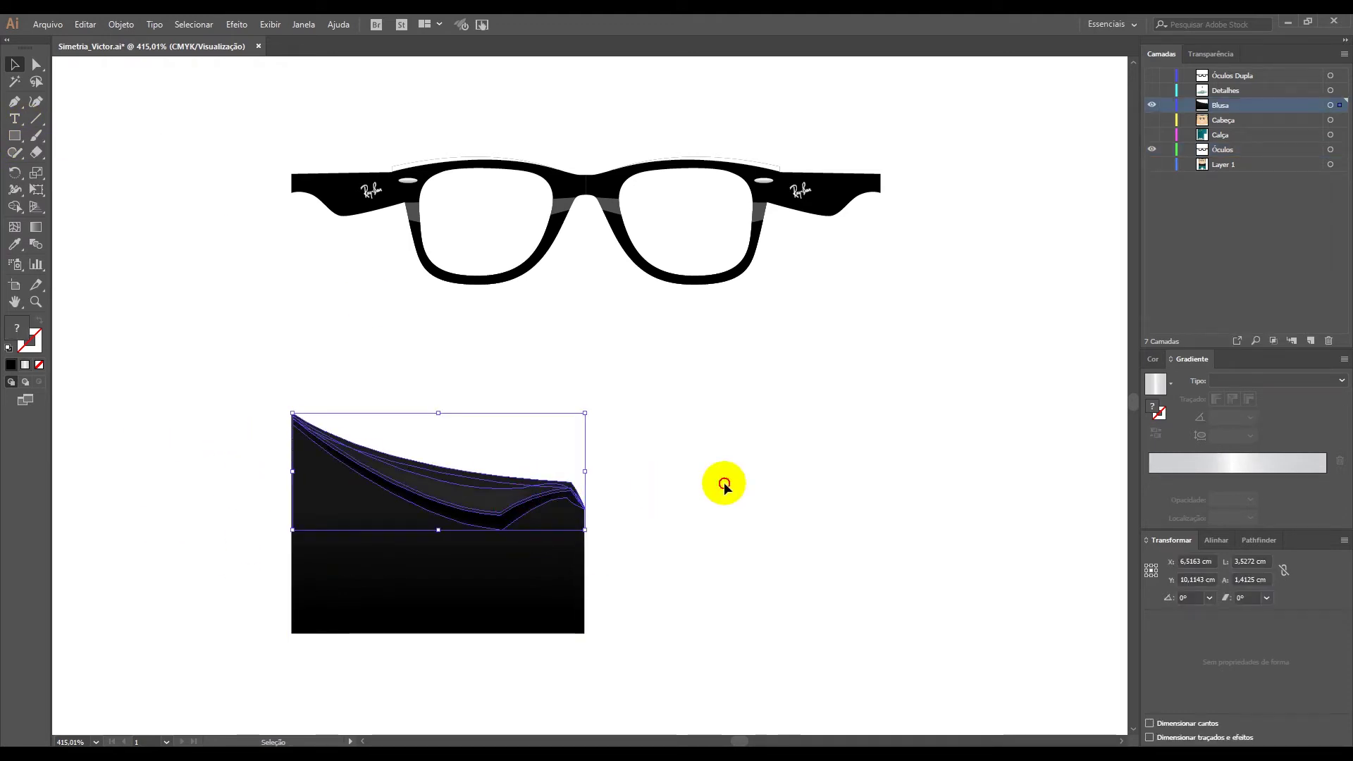
Add a horizontally mirrored copy of the shirt half via Flip Horizontal
drag(643, 463, 226, 634)
click(534, 645)
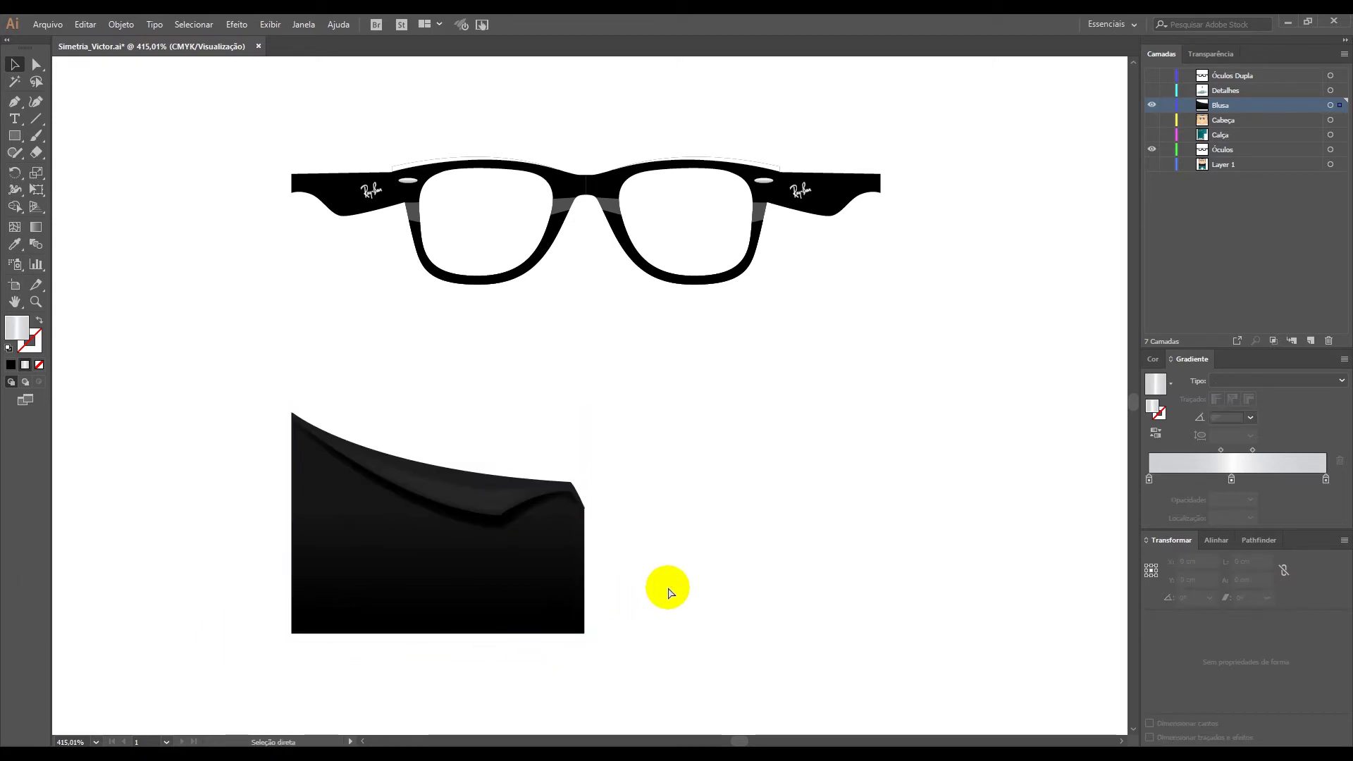
key(ctrl+z)
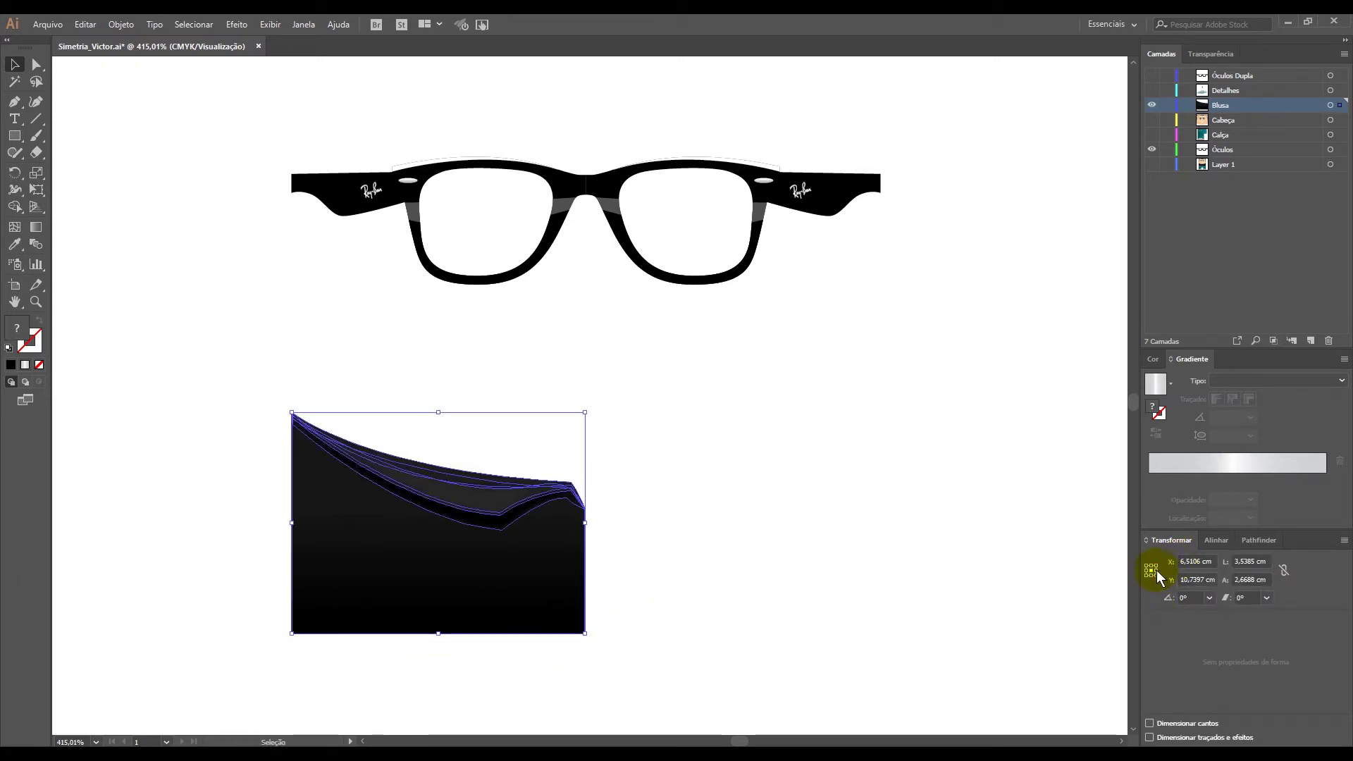
click(1344, 540)
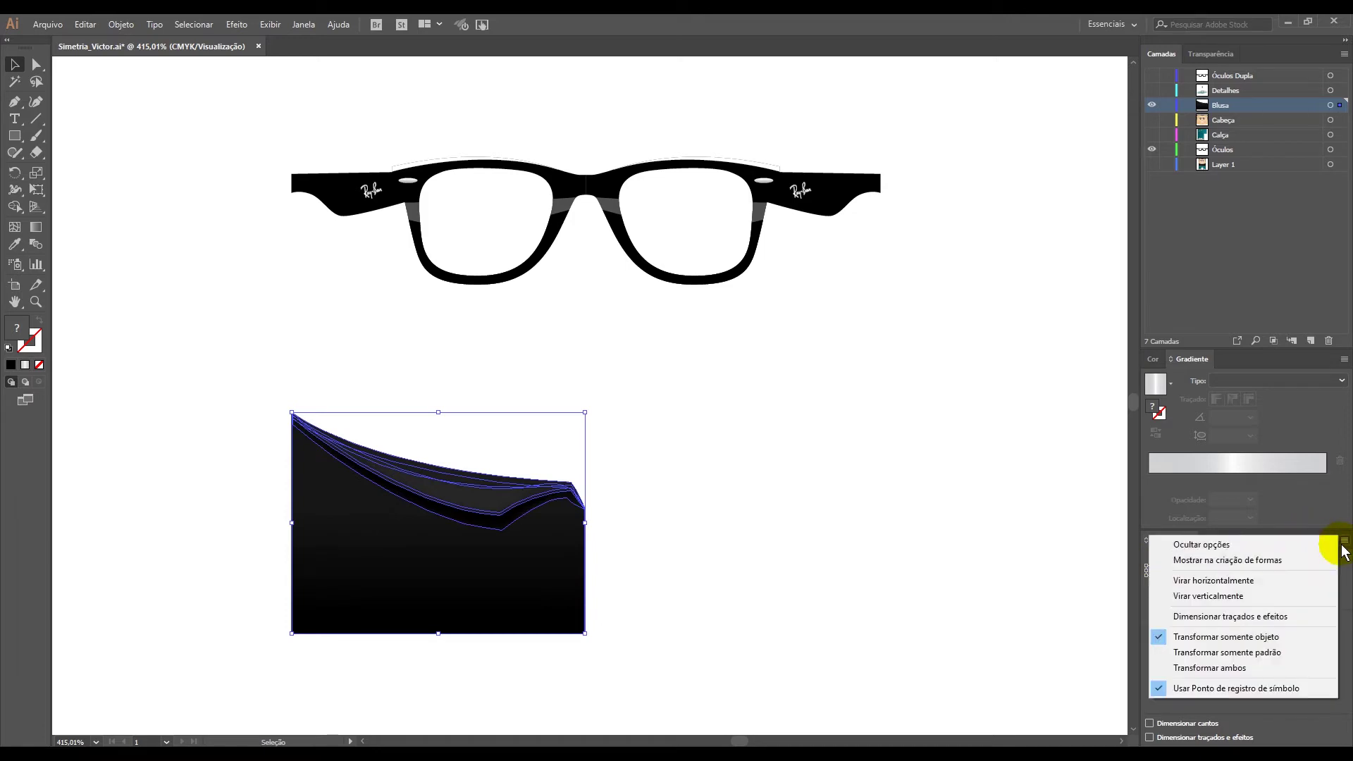
click(1259, 591)
Nudge the right shirt half left to close the collar-notch gap, then show the Calça layer
click(994, 532)
key(z)
drag(557, 486, 612, 529)
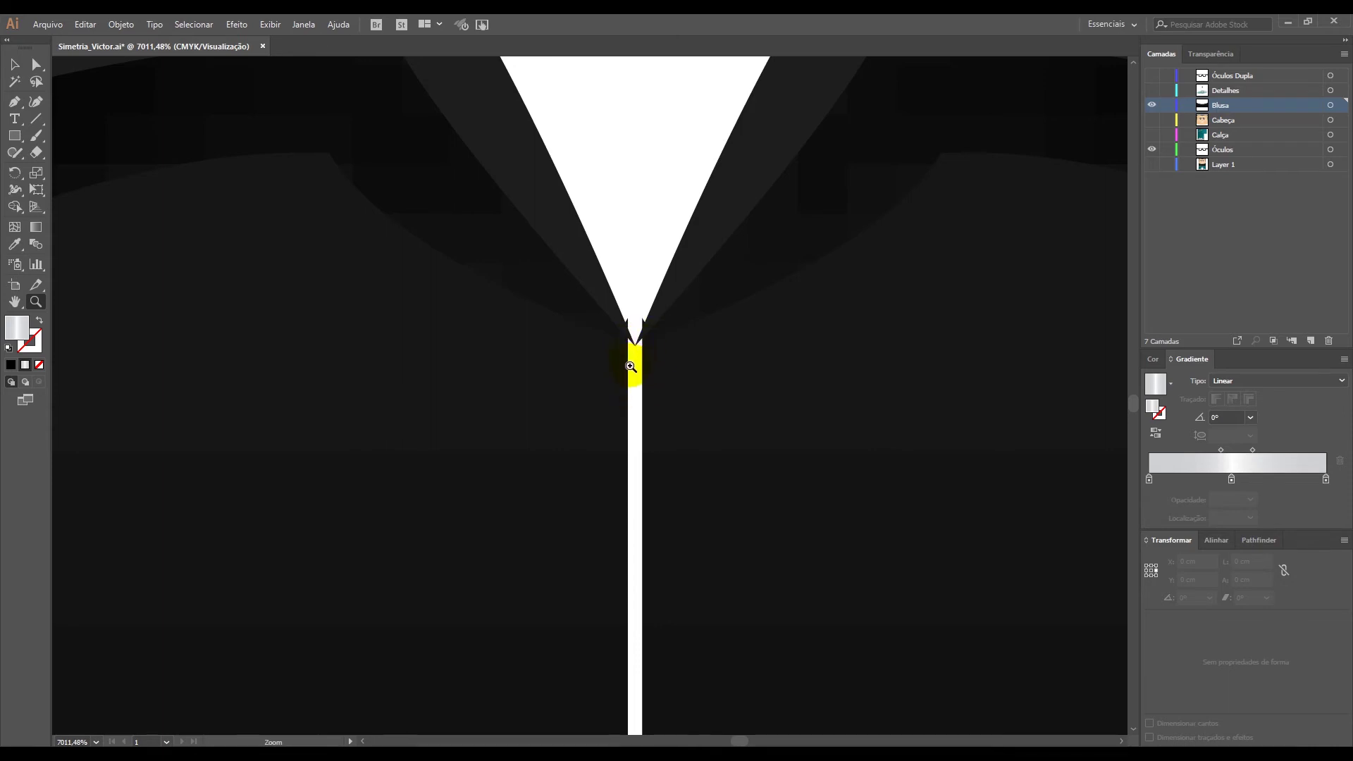
key(v)
click(688, 296)
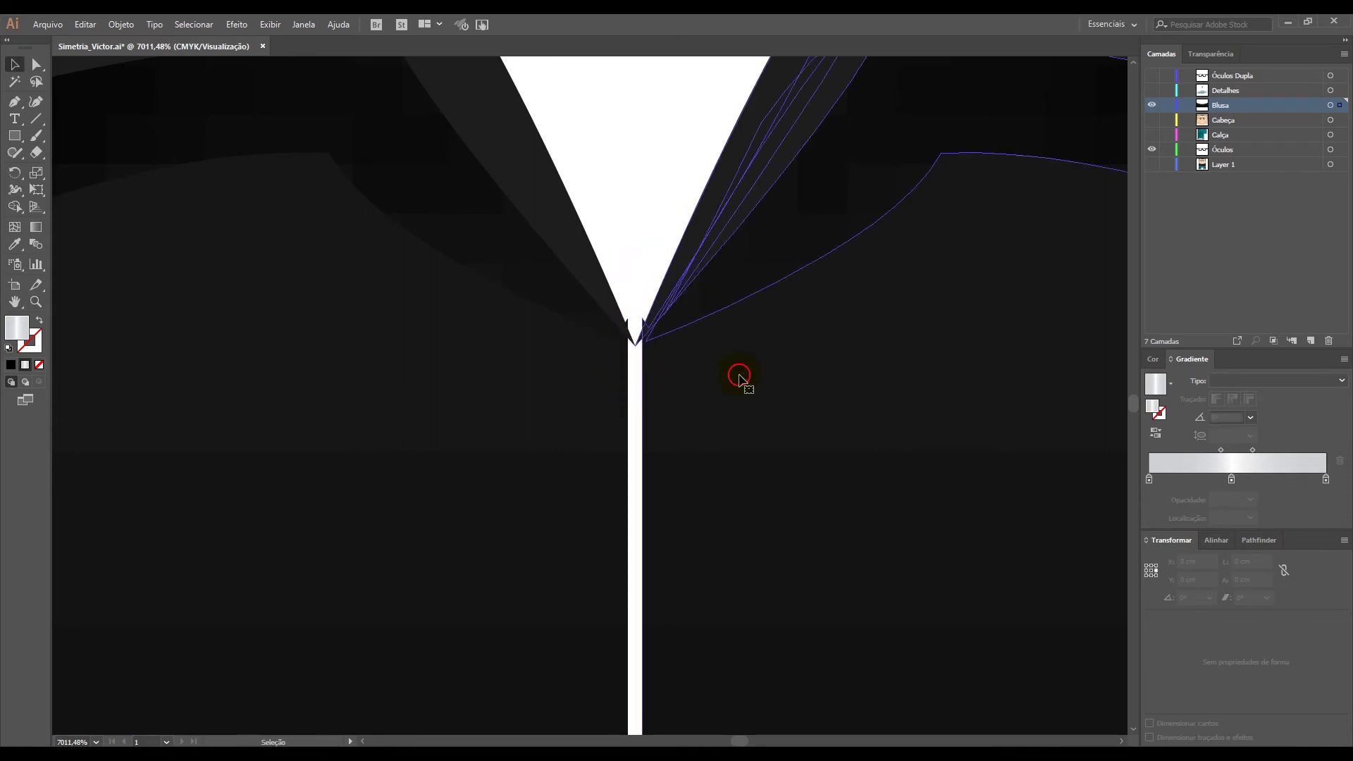
drag(790, 385, 776, 387)
key(ctrl+0)
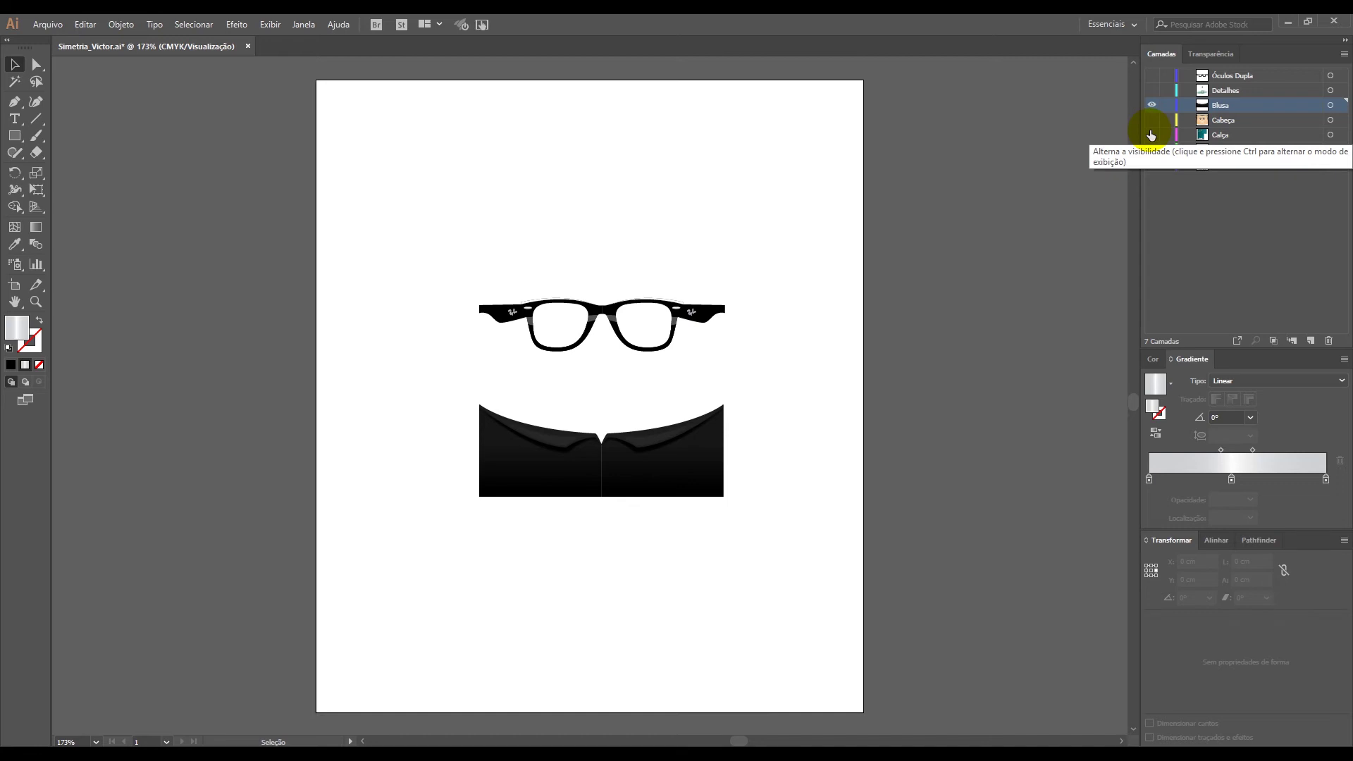
click(1151, 134)
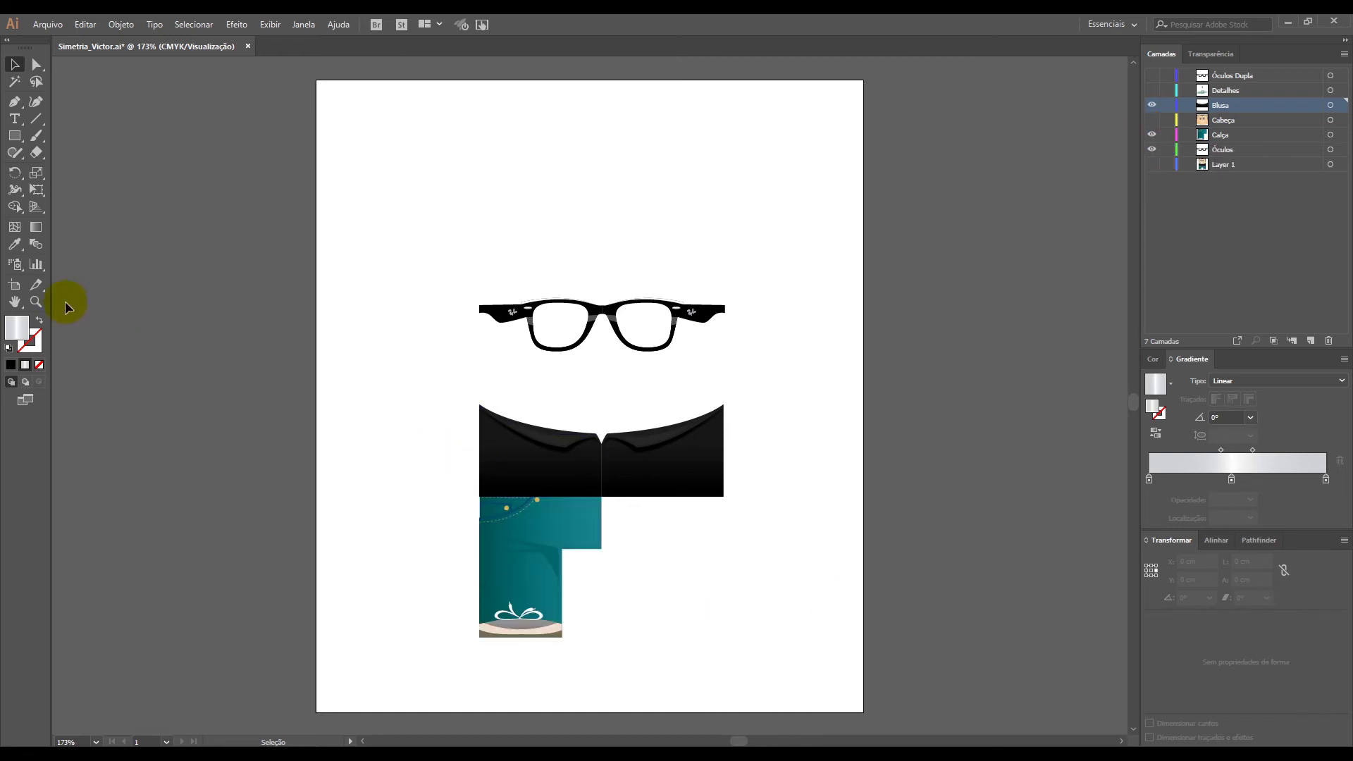
Add a horizontally mirrored copy of the pants half as the right leg
click(36, 301)
drag(431, 448, 807, 673)
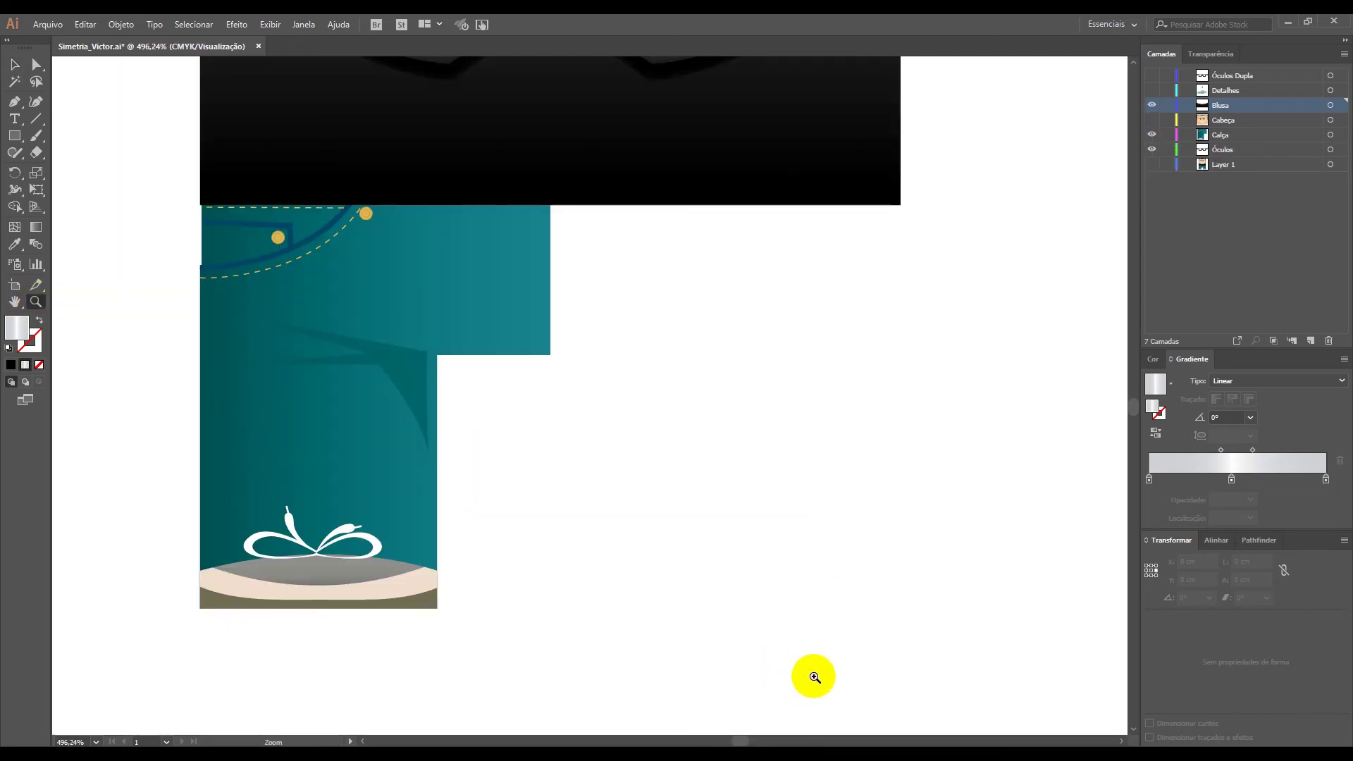
click(15, 64)
click(296, 289)
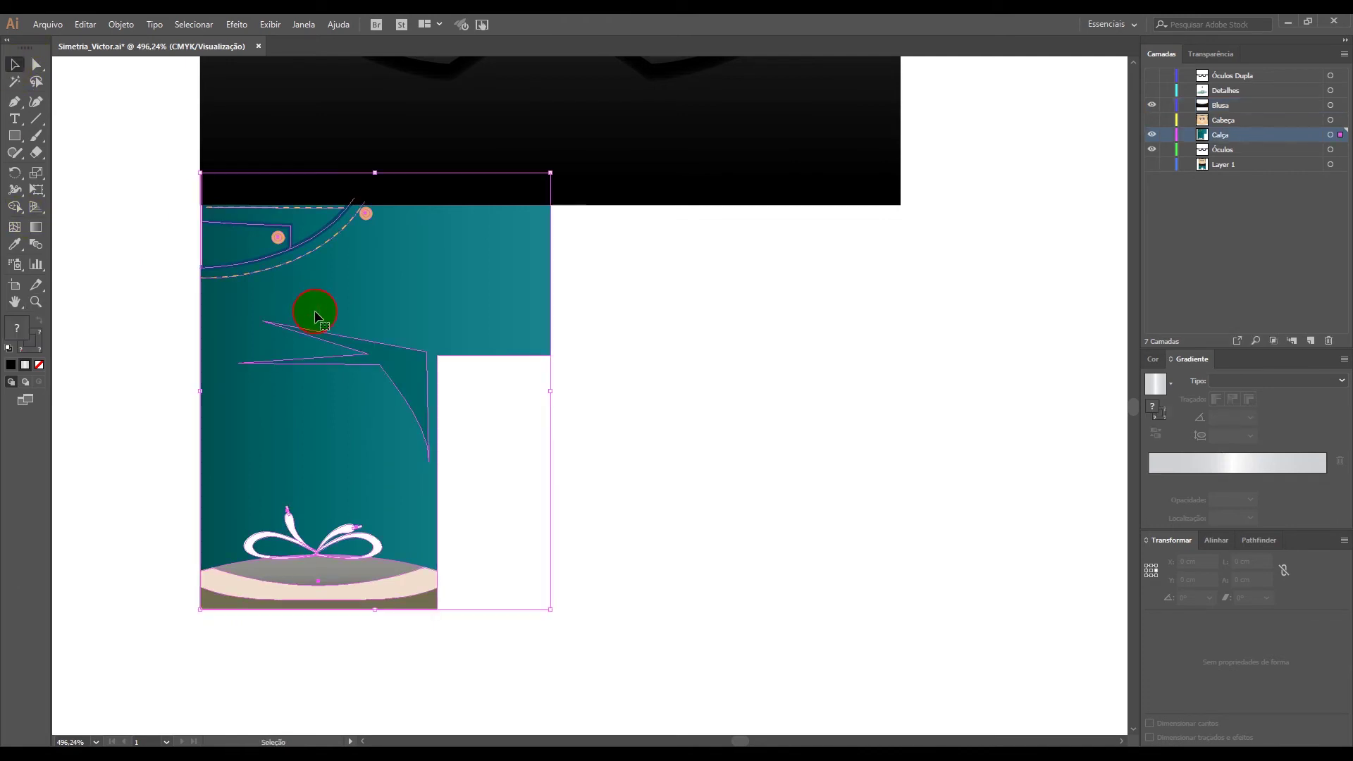
click(624, 492)
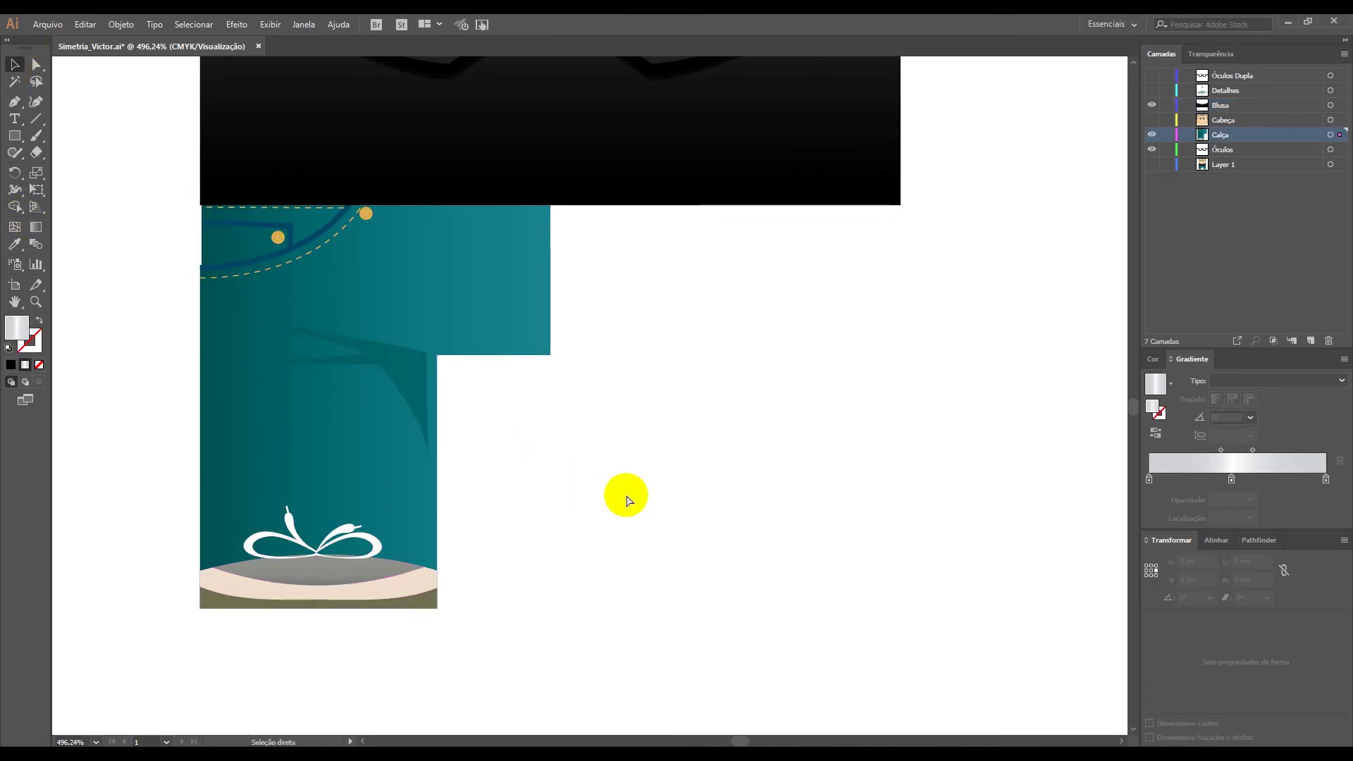
key(ctrl+z)
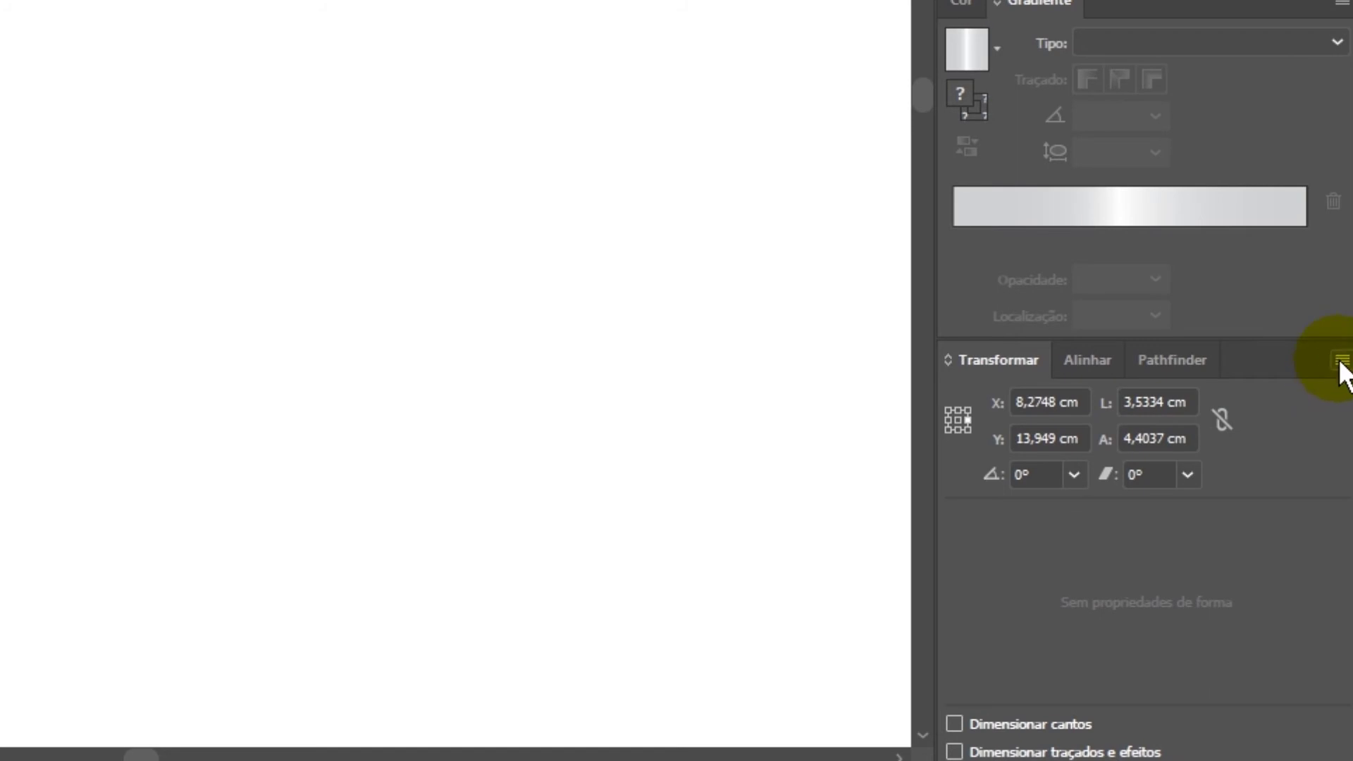
click(1344, 541)
click(1100, 439)
Fit the whole artboard in view and show the Cabeça layer's face
click(987, 438)
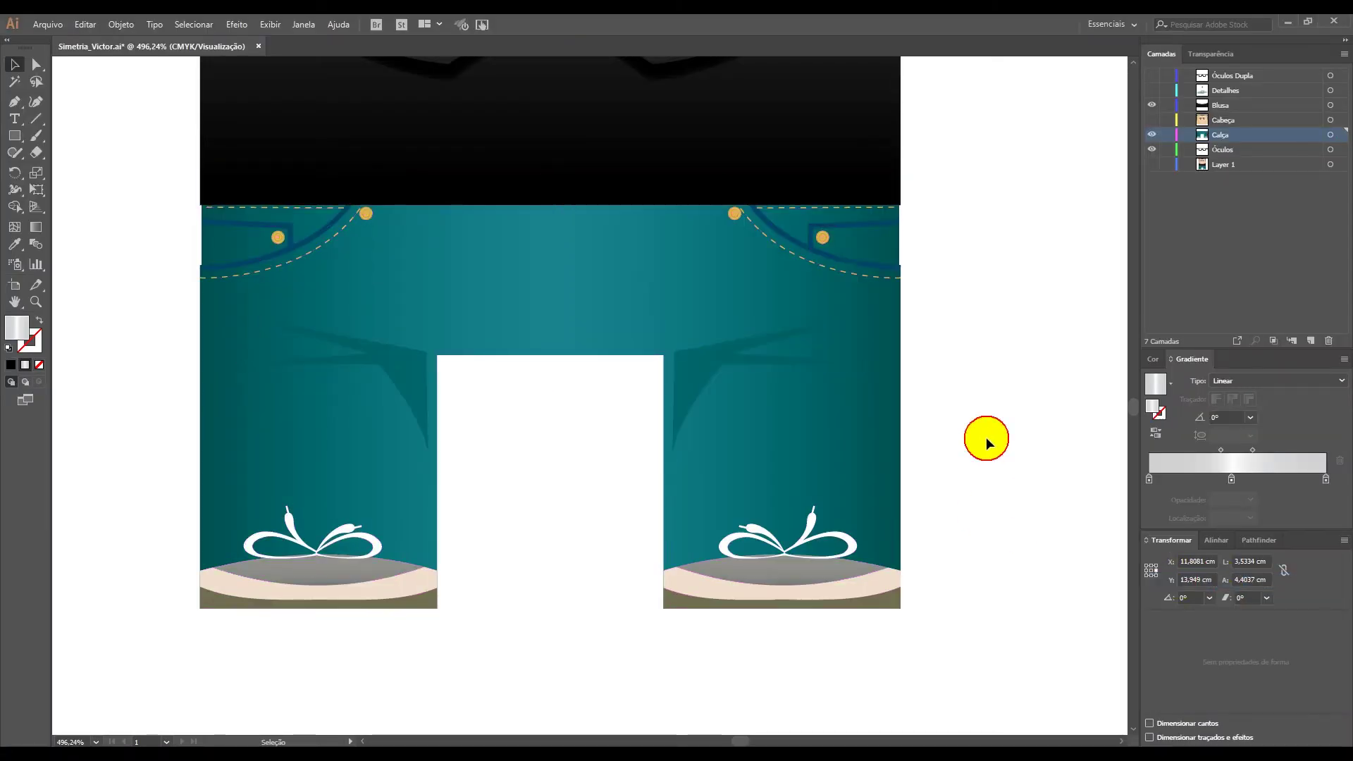
key(ctrl+minus)
key(ctrl+minus)
key(ctrl+minus)
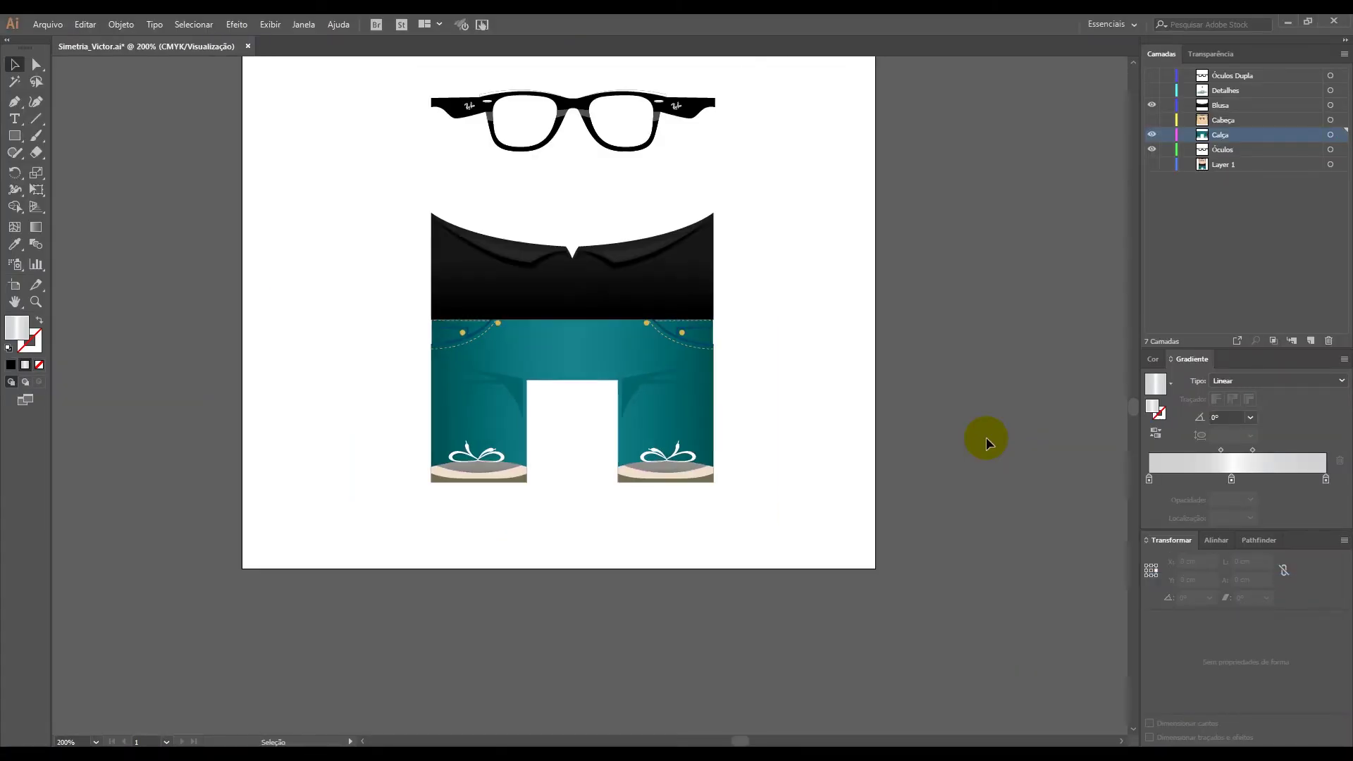
scroll(825, 336, up, 3)
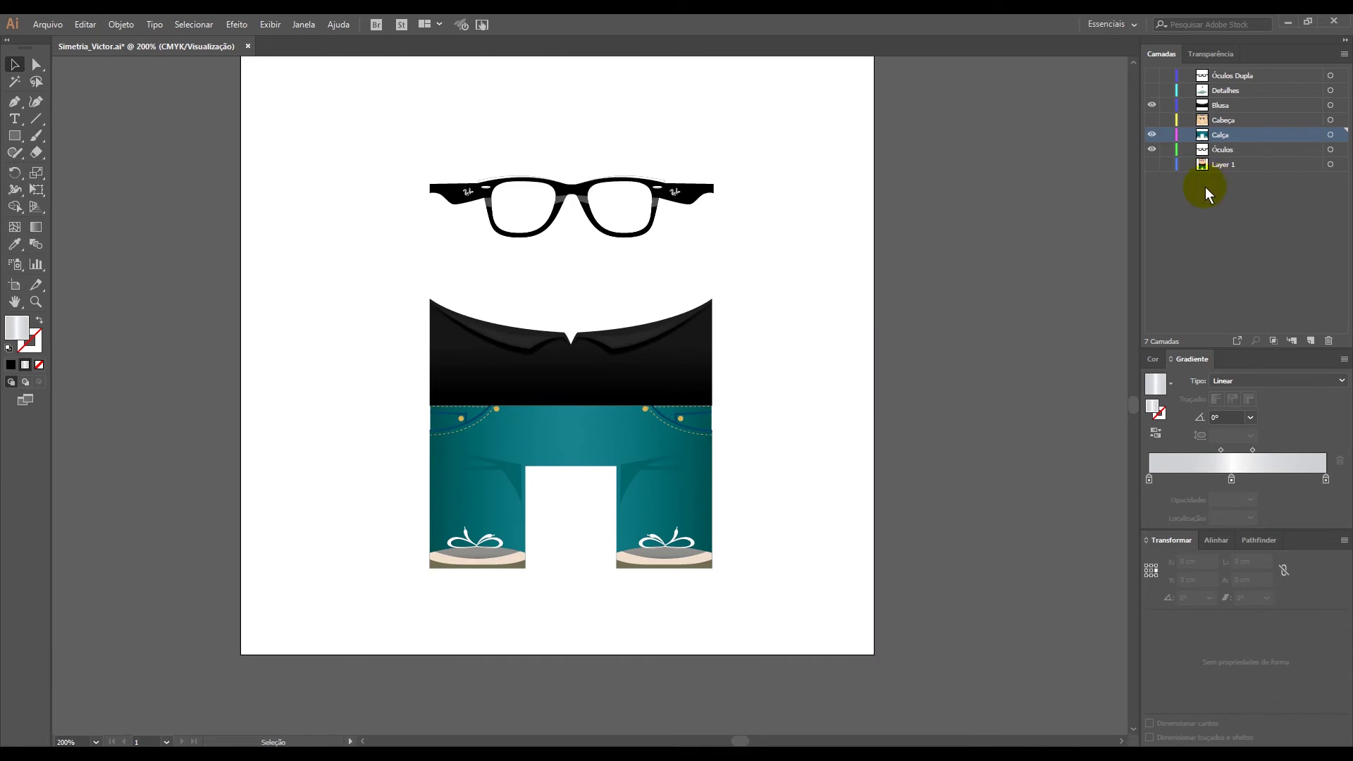
key(ctrl+0)
click(1152, 120)
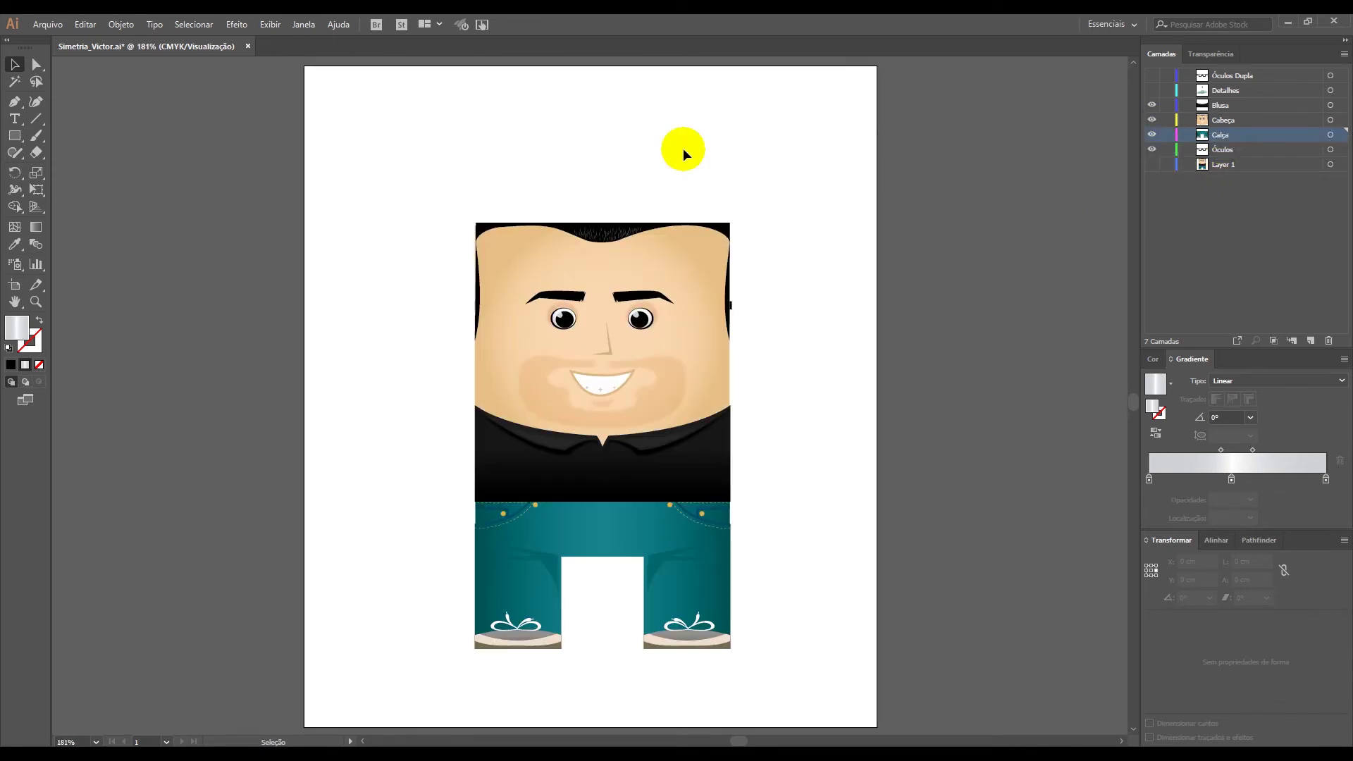
Show the Óculos Dupla and Detalhes layers for full glasses, shirt buttons and belt loop
click(1153, 76)
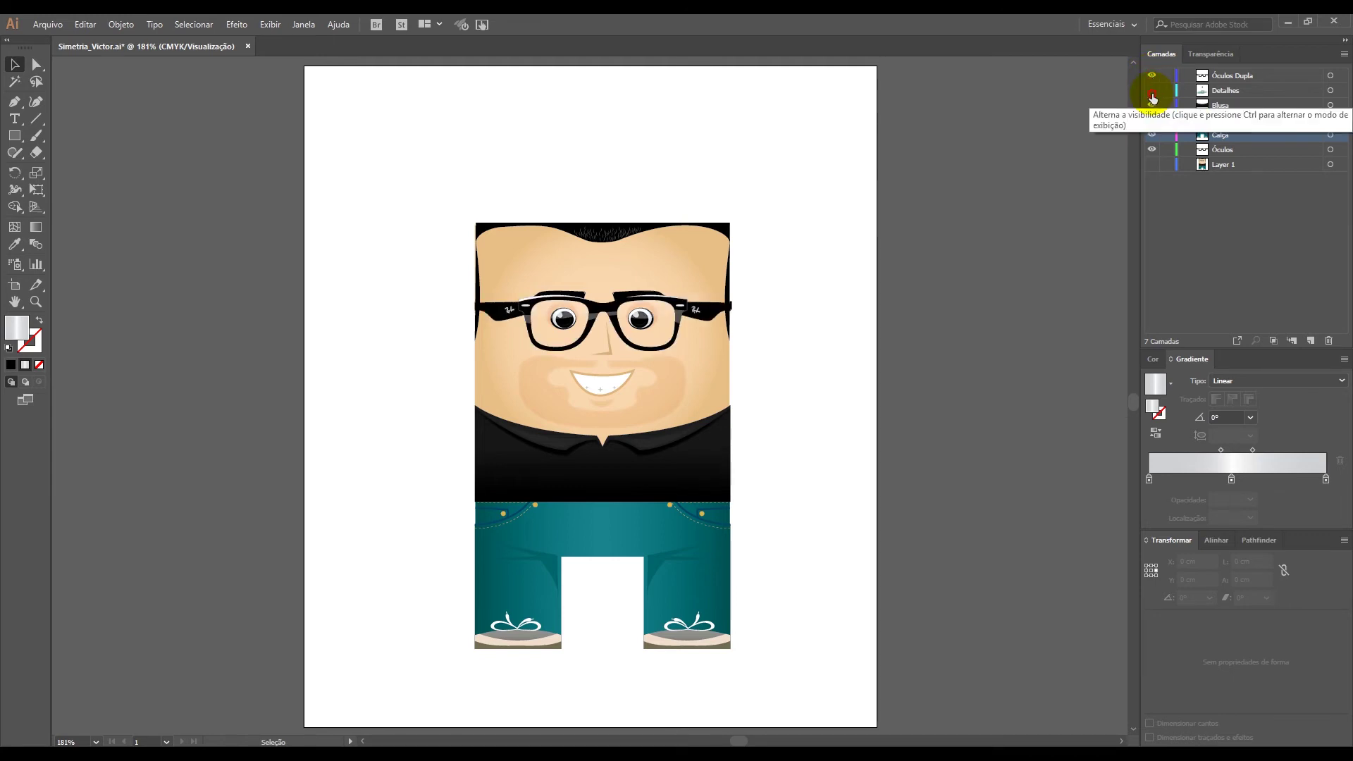
click(1152, 91)
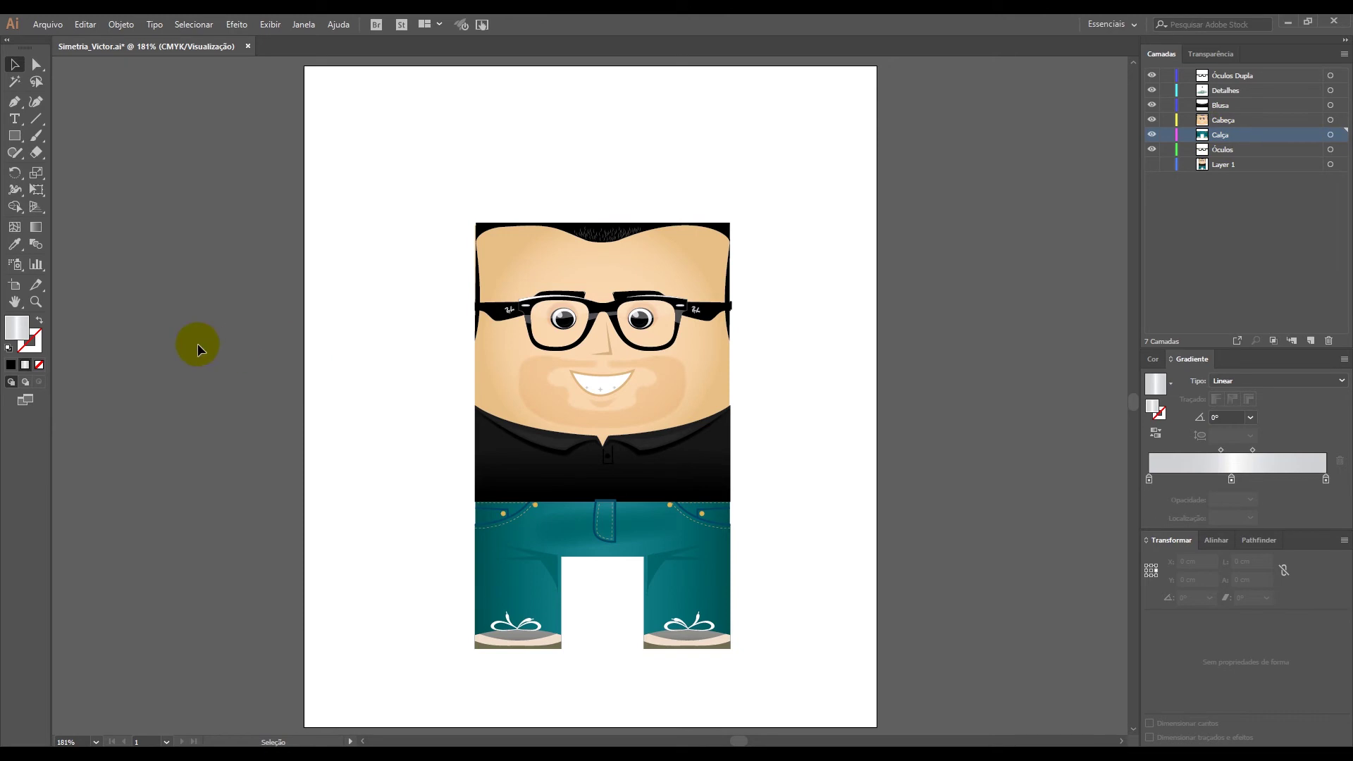
click(36, 301)
mouse_move(329, 218)
mouse_down()
mouse_move(650, 451)
mouse_move(817, 631)
mouse_up()
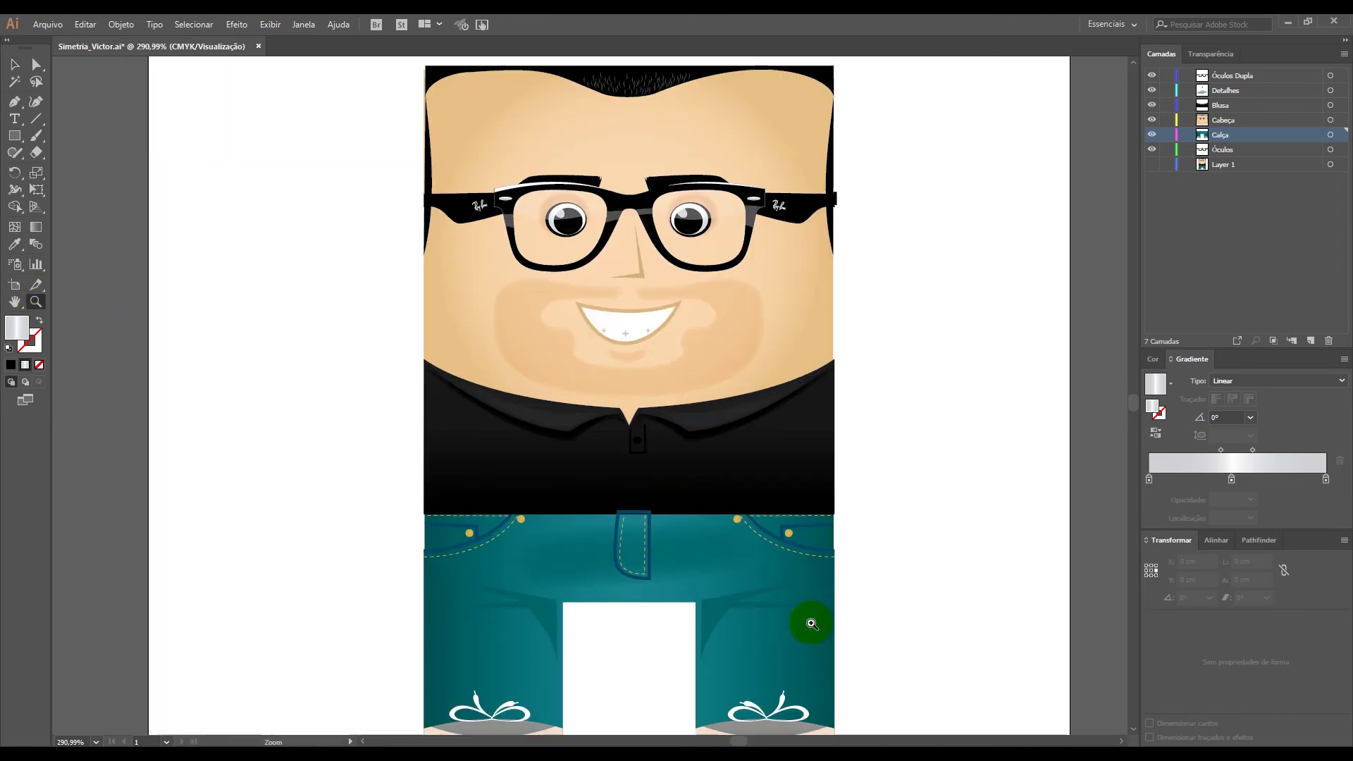
click(14, 64)
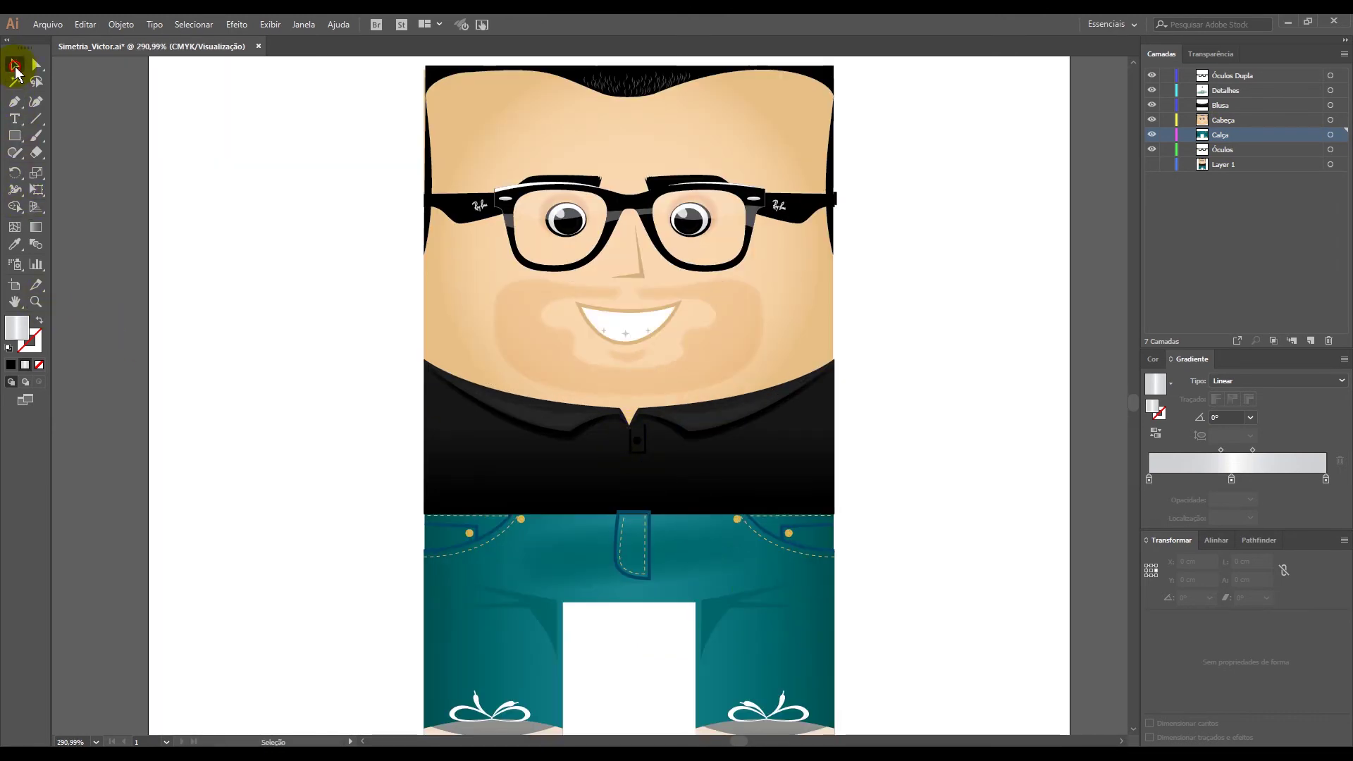
click(645, 552)
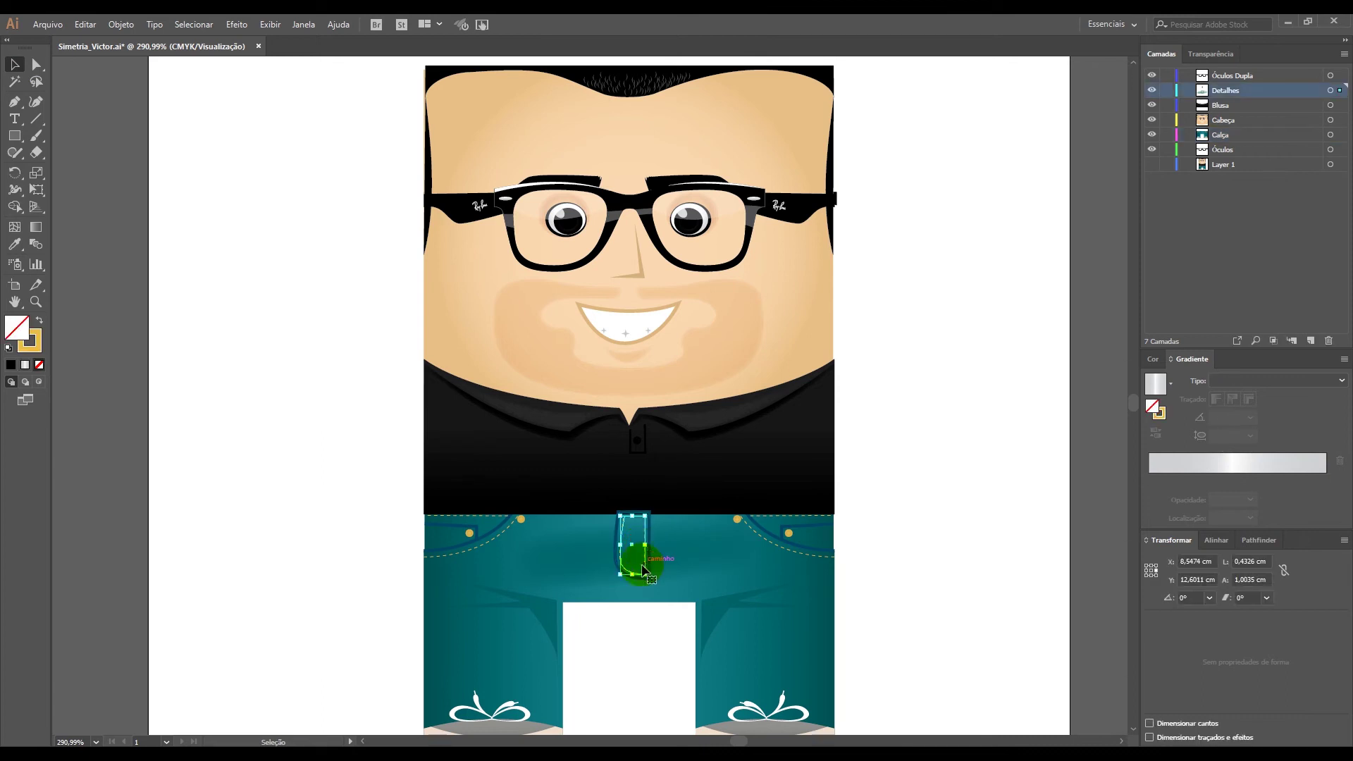
click(870, 688)
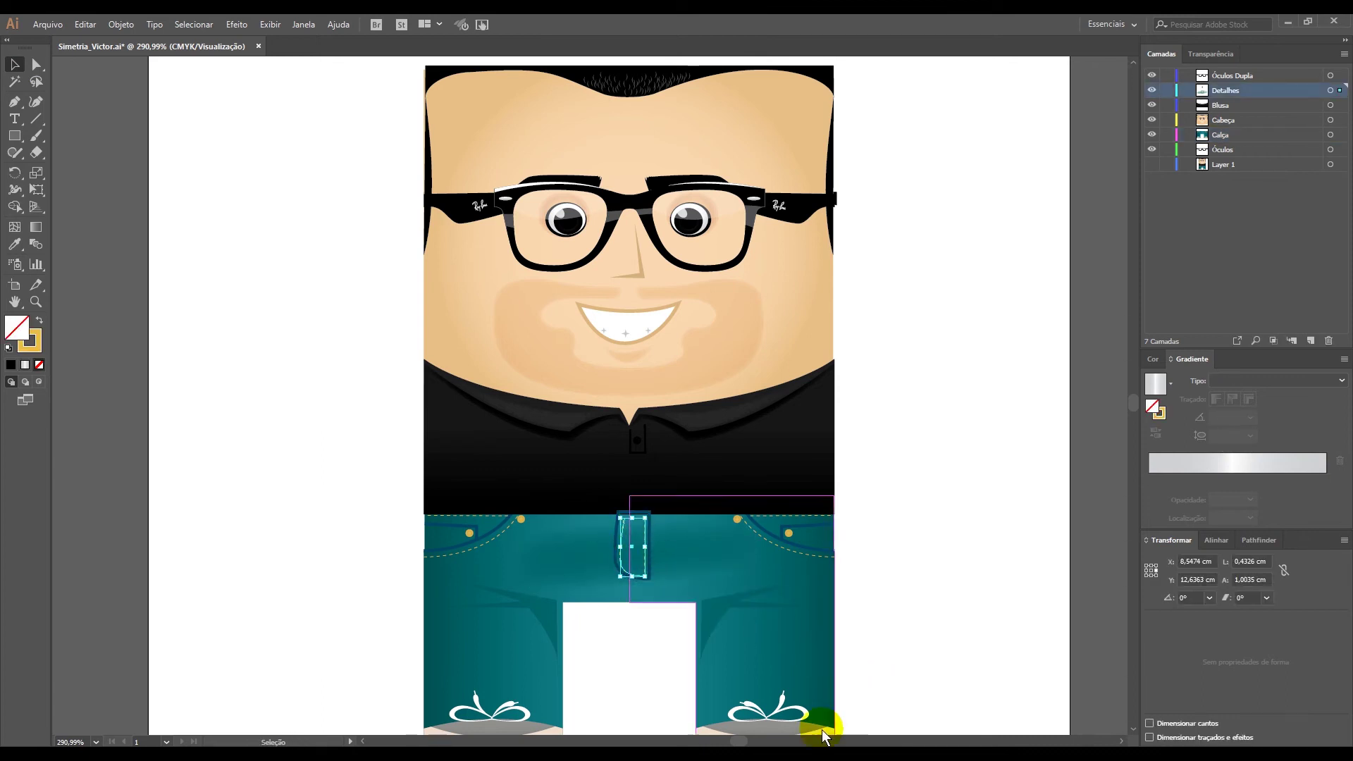
click(648, 581)
click(640, 666)
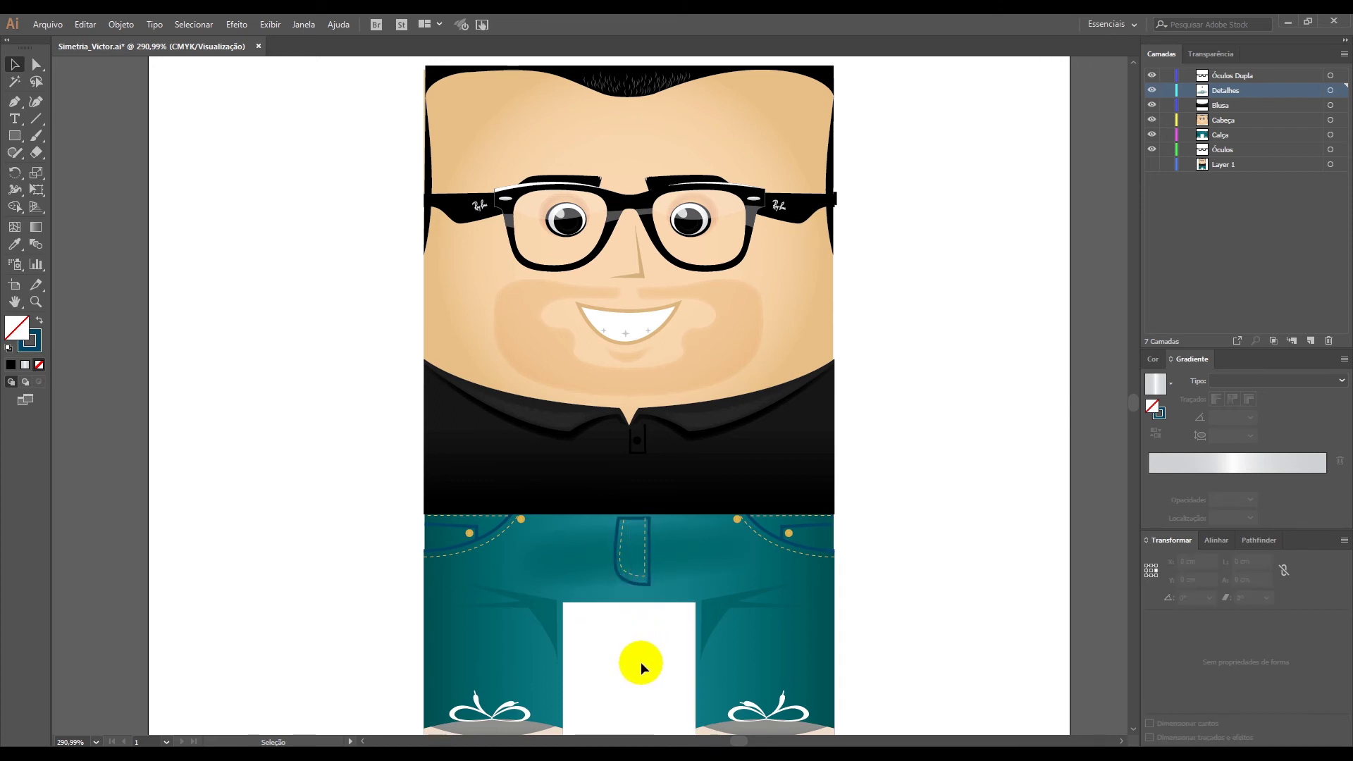
click(632, 578)
click(623, 653)
key(ctrl+0)
key(z)
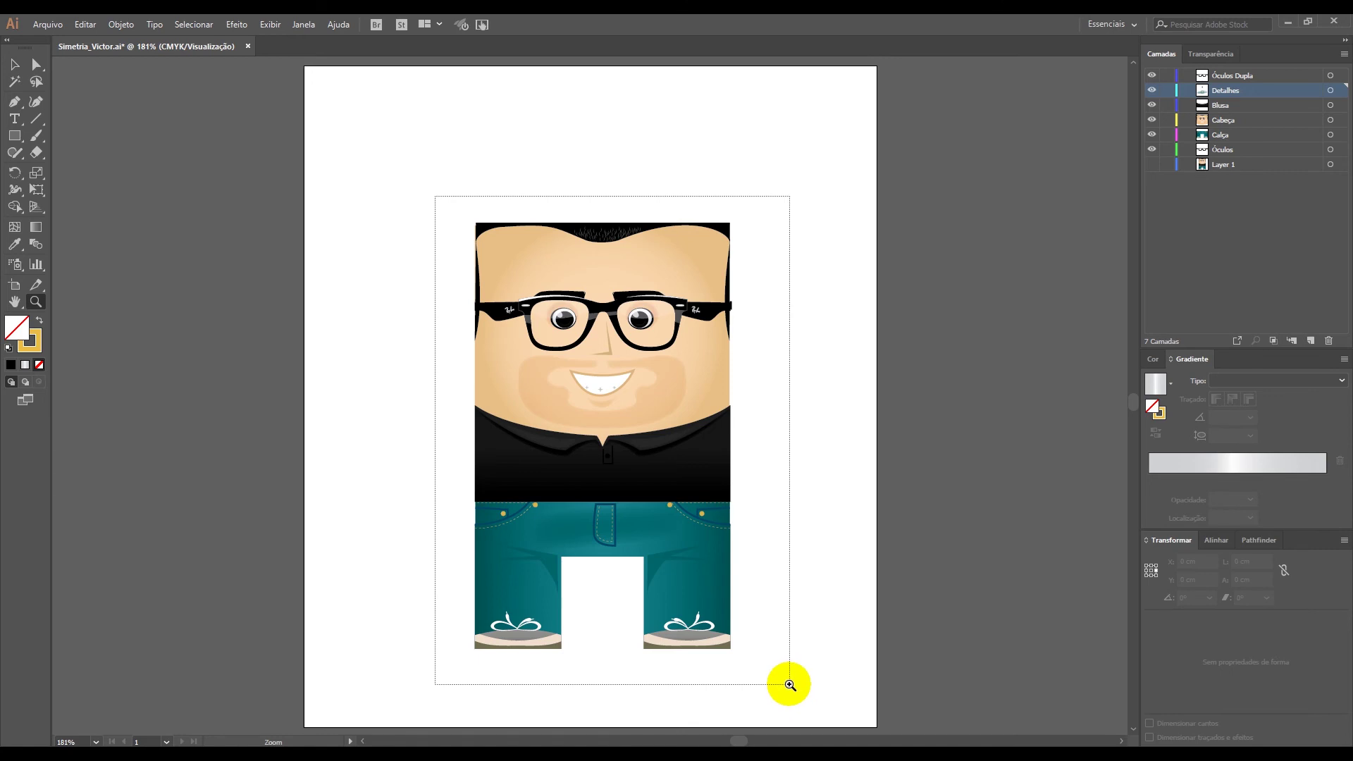
click(790, 684)
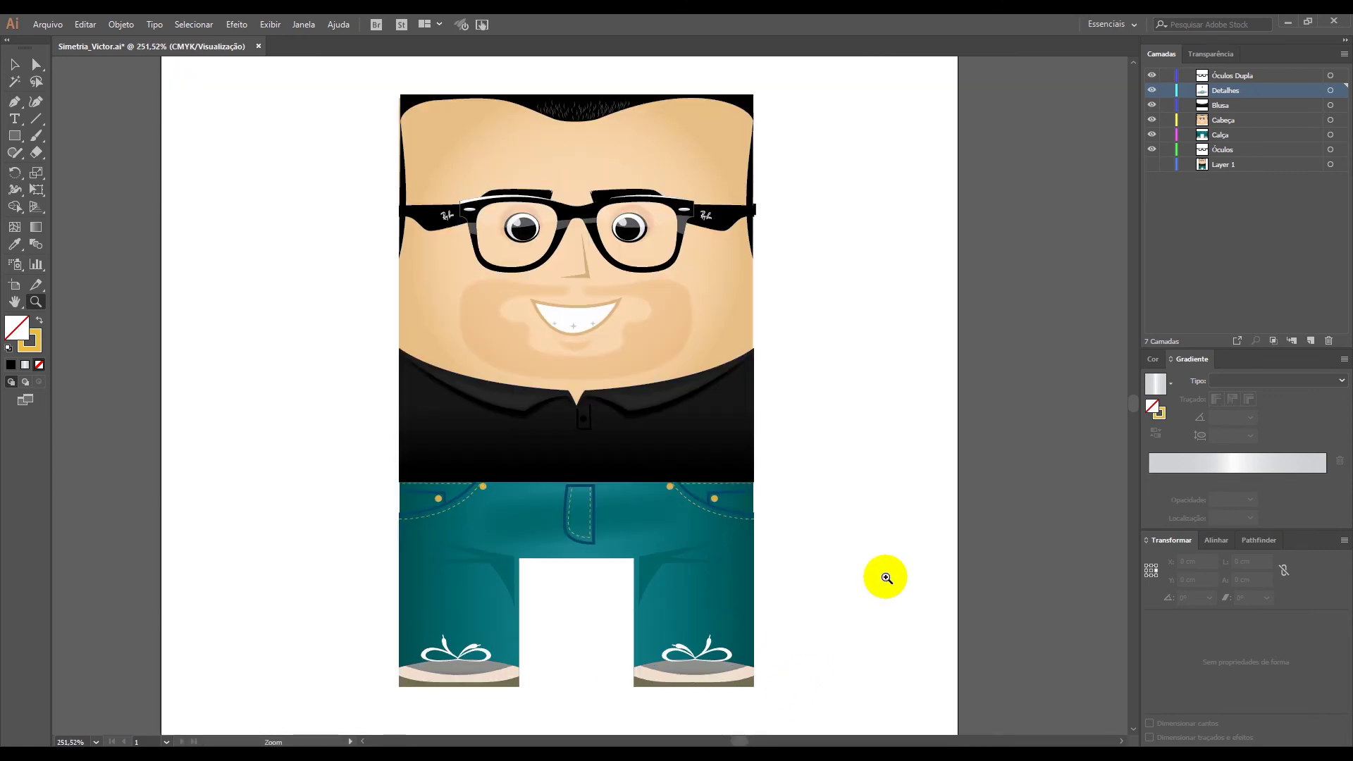